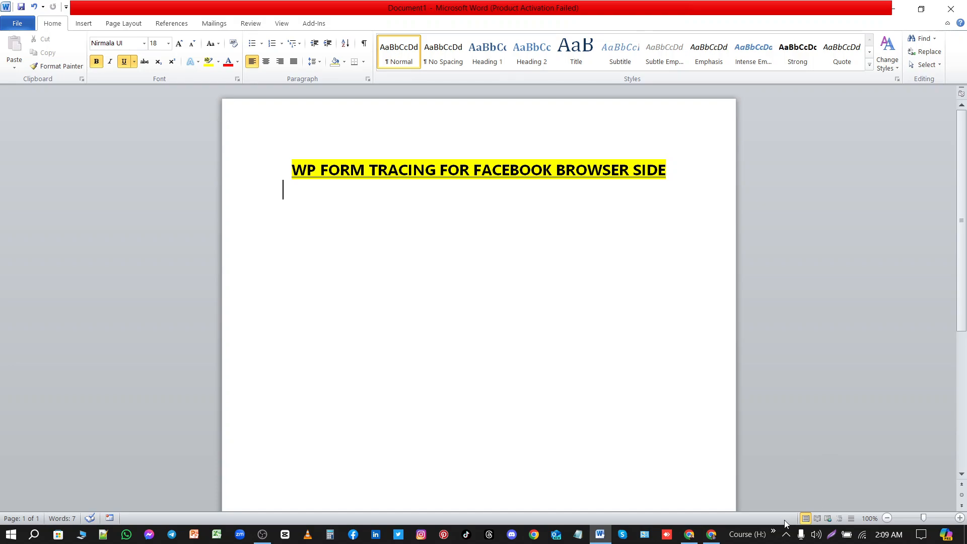
pyautogui.click(684, 533)
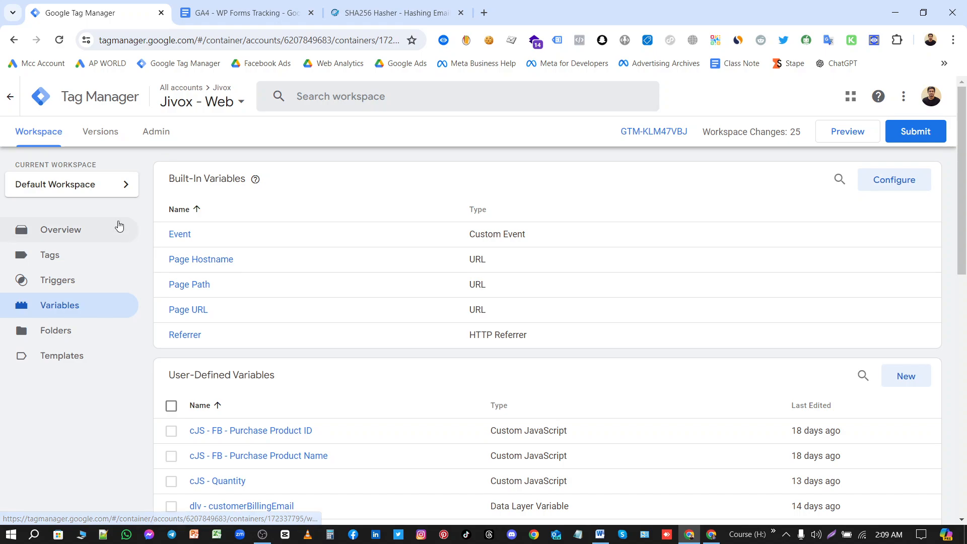
pyautogui.click(59, 260)
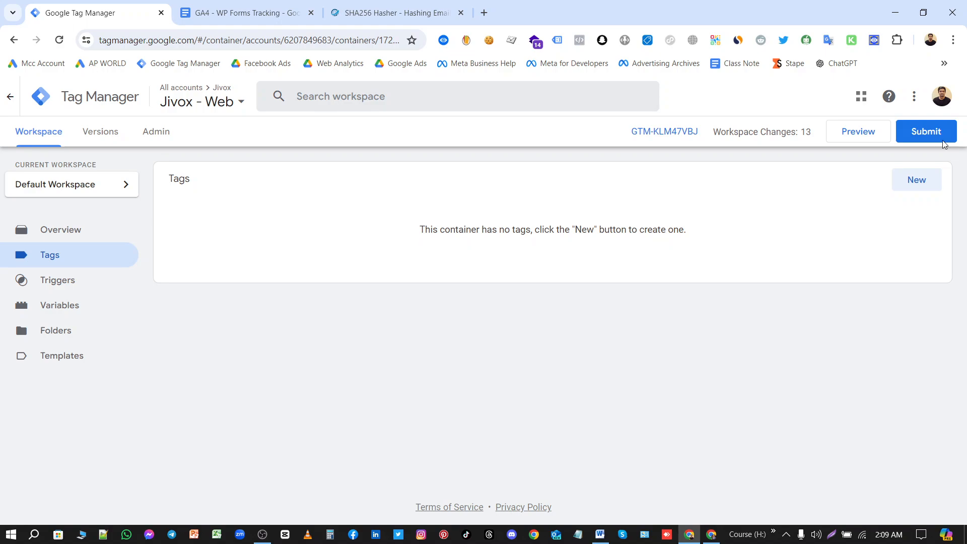
pyautogui.click(844, 132)
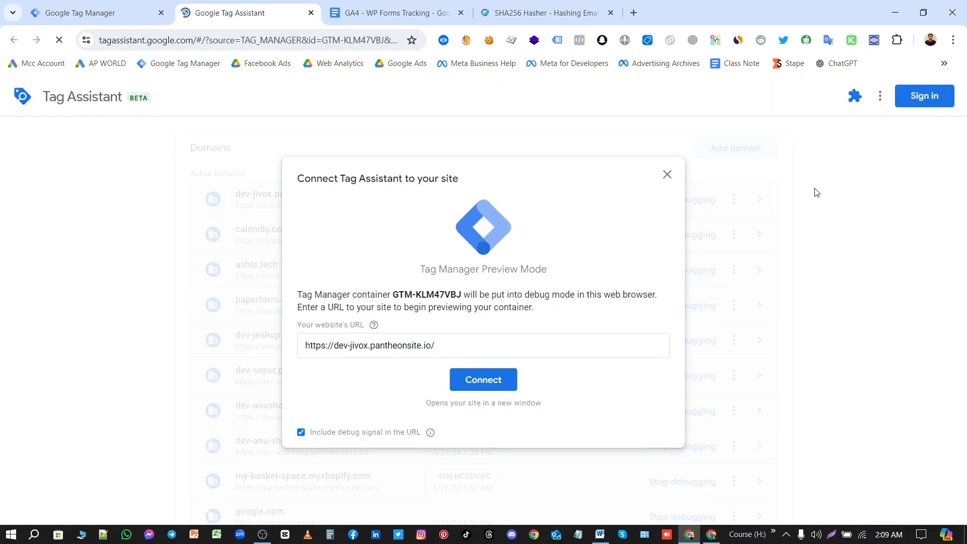
pyautogui.click(485, 386)
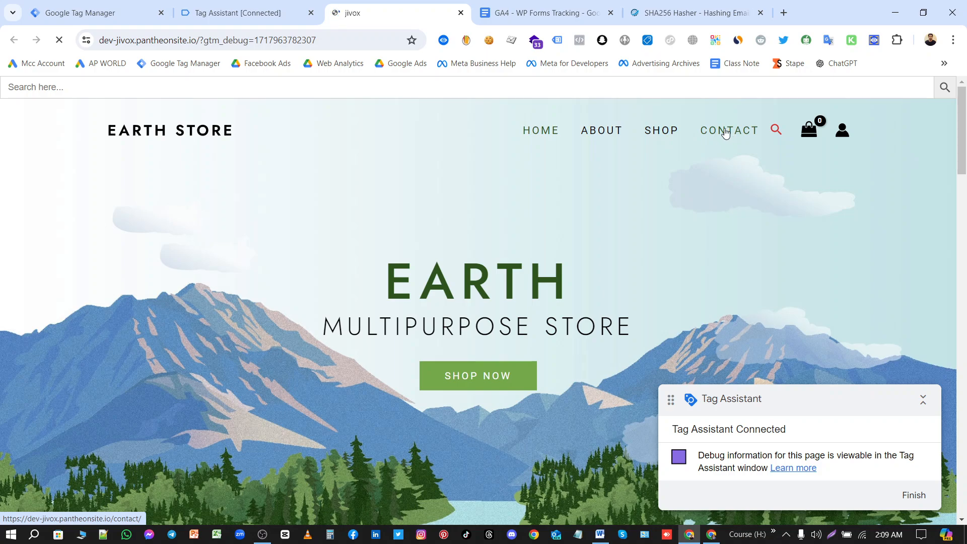
# Inspect the HTML of the Full name field on the store's Contact page to identify the form plugin.
pyautogui.click(733, 146)
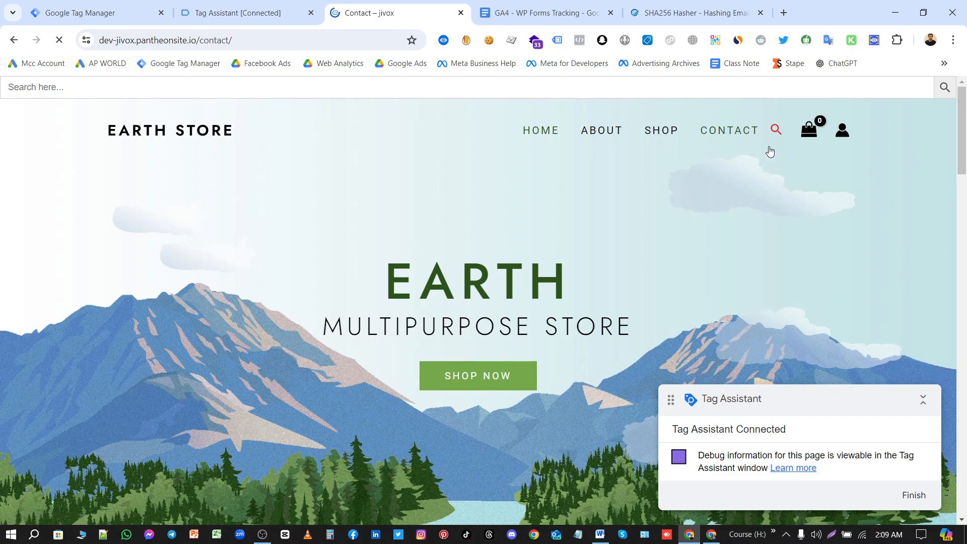
pyautogui.scroll(-8, 652, 263)
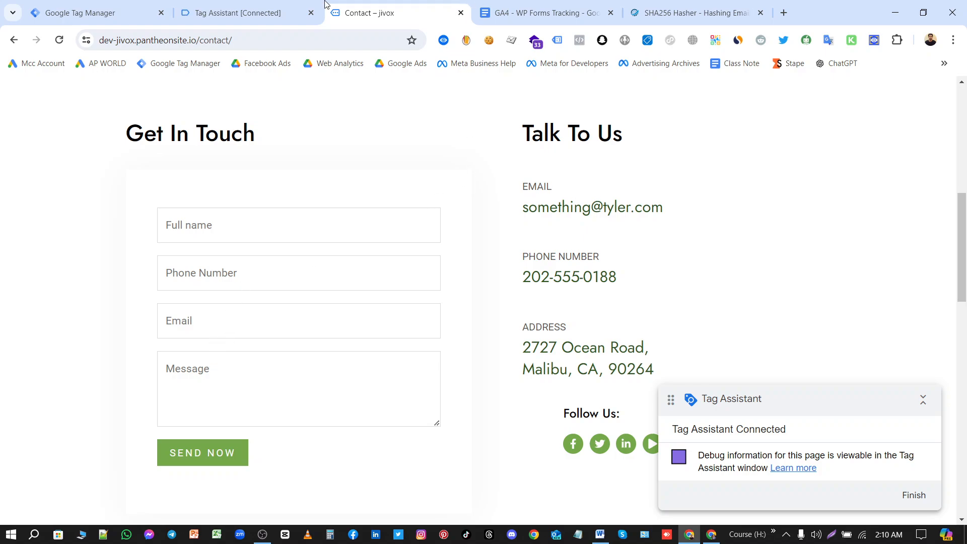
pyautogui.click(267, 227)
pyautogui.rightClick(264, 225)
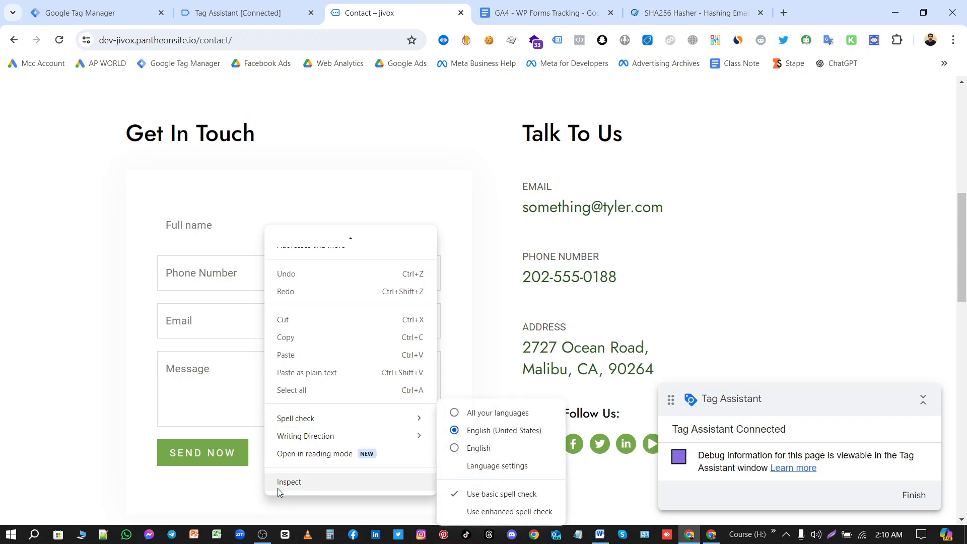
pyautogui.click(279, 487)
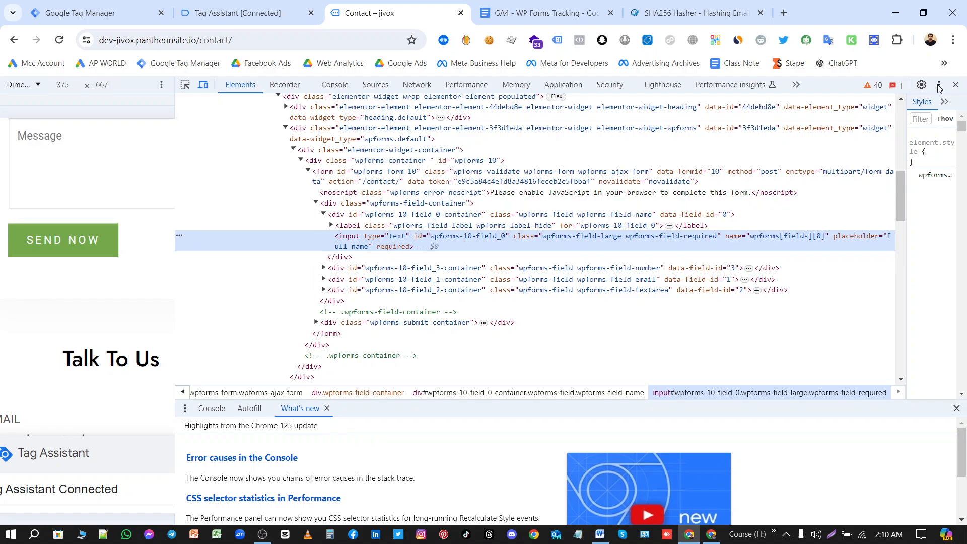
pyautogui.click(955, 84)
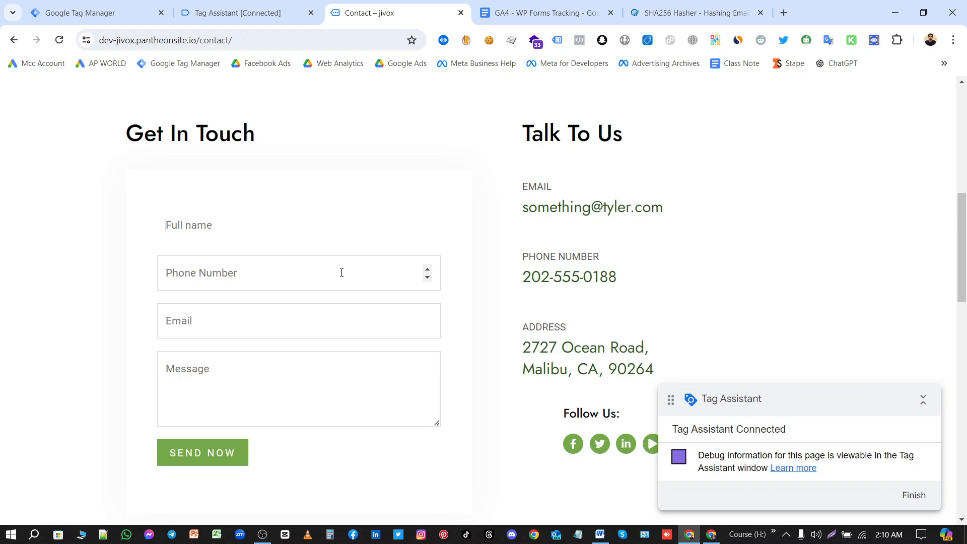
# Copy the listener code script from Step-02 of the GA4 - WP Forms Tracking document.
pyautogui.click(524, 13)
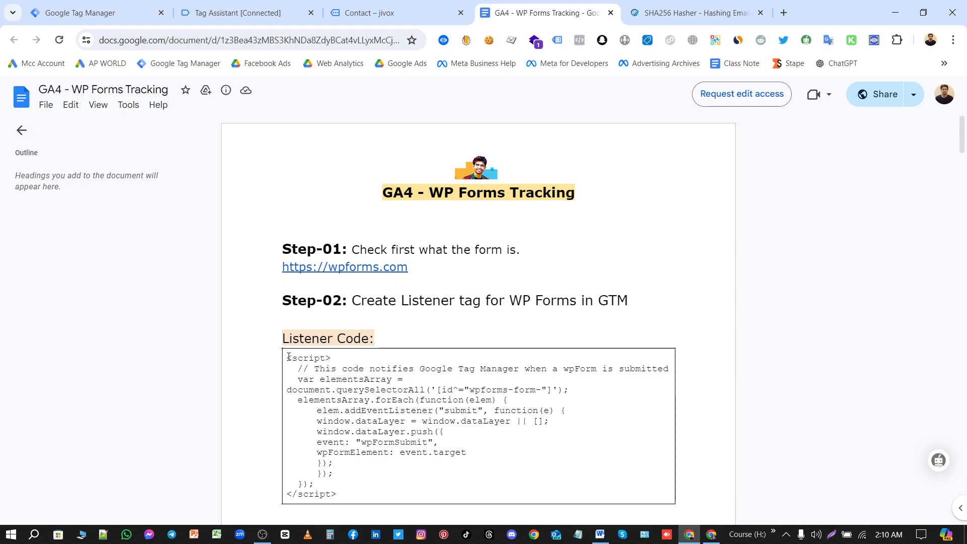
pyautogui.moveTo(287, 358); pyautogui.dragTo(361, 487)
pyautogui.hotkey('ctrl', 'c')
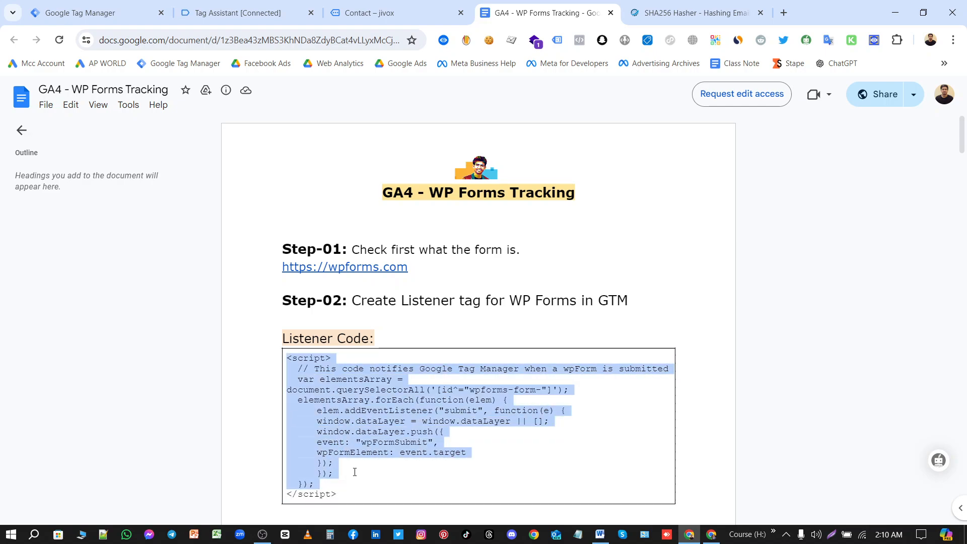
# Create a Custom HTML tag in the Jivox - Web container and paste the copied listener code into it.
pyautogui.click(113, 18)
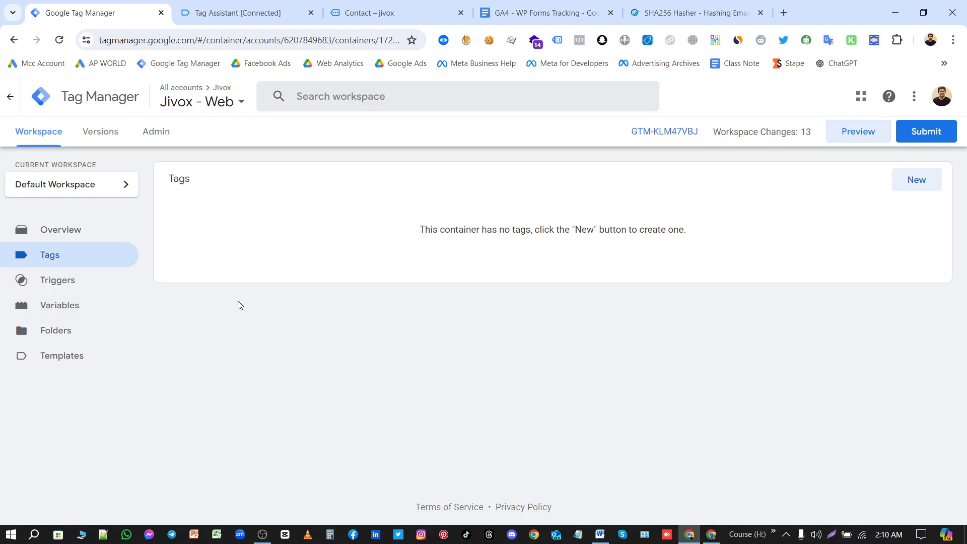
pyautogui.click(917, 181)
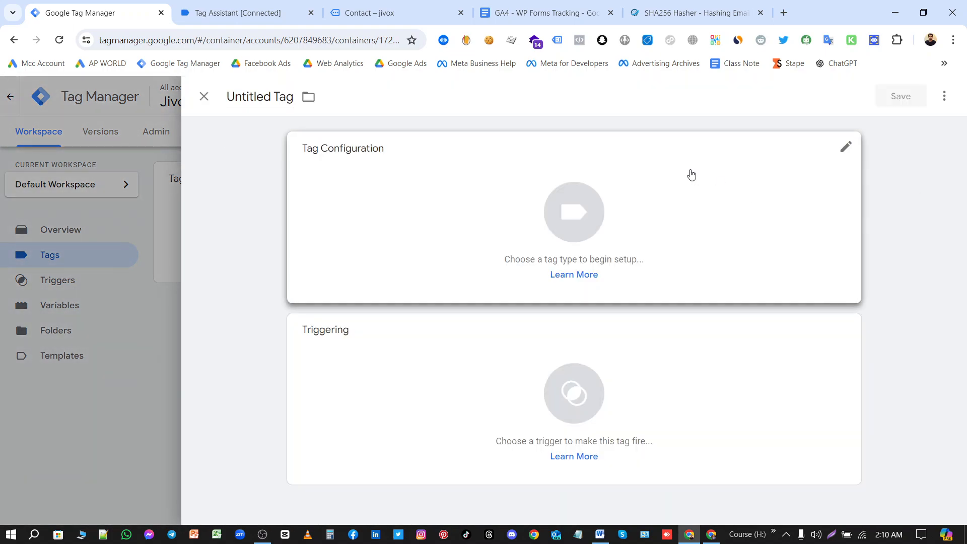
pyautogui.click(692, 174)
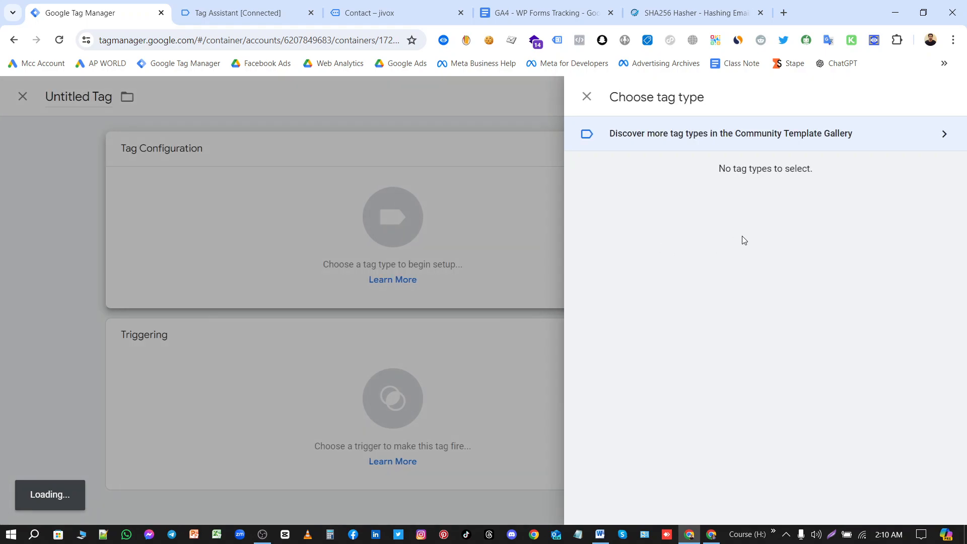
pyautogui.scroll(-3, 747, 246)
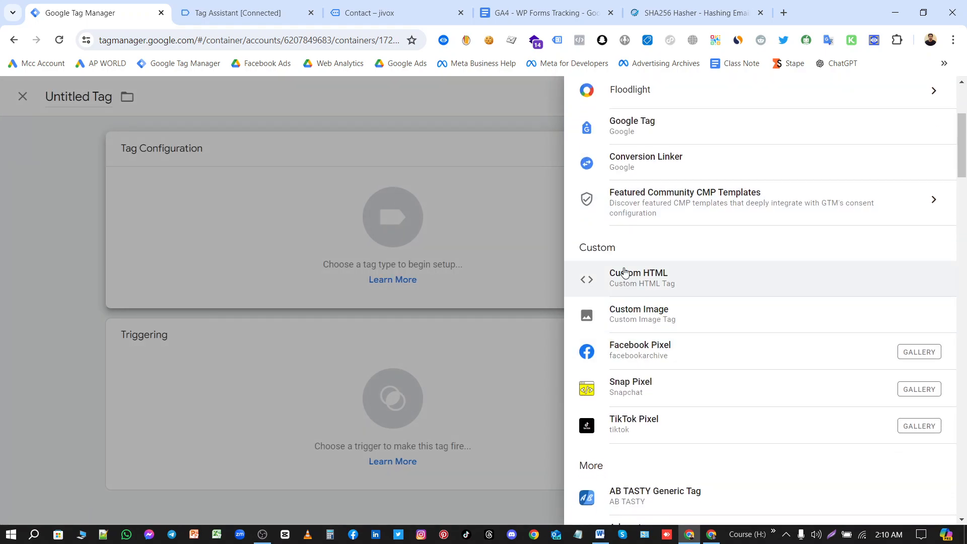
pyautogui.click(673, 286)
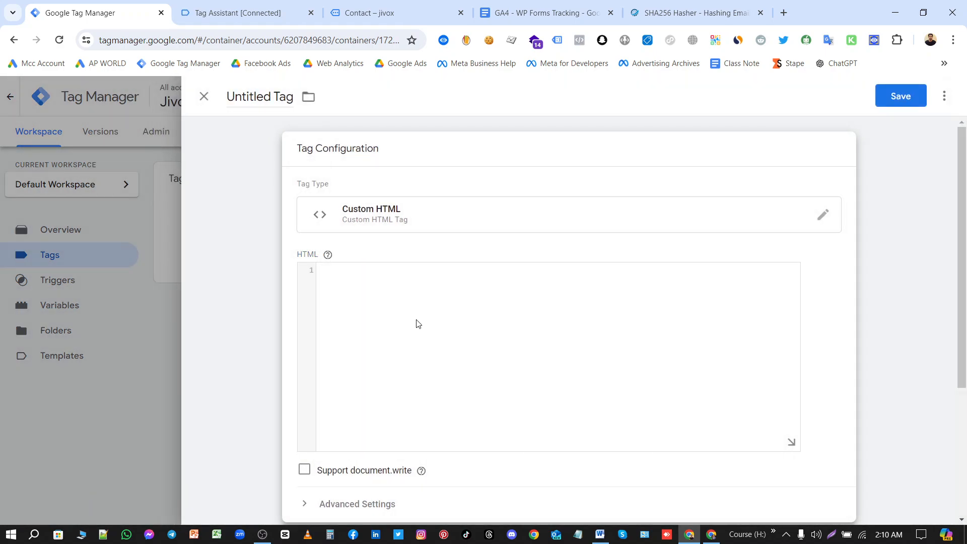
pyautogui.click(416, 323)
pyautogui.hotkey('ctrl', 'v')
# Assign the All Pages trigger to the Custom HTML tag.
pyautogui.scroll(-4, 496, 328)
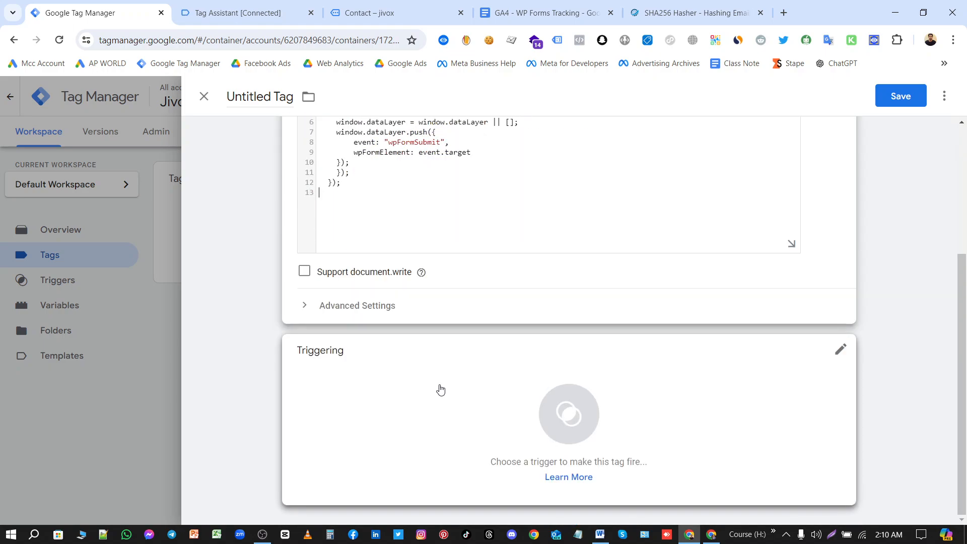
pyautogui.click(367, 365)
pyautogui.click(302, 180)
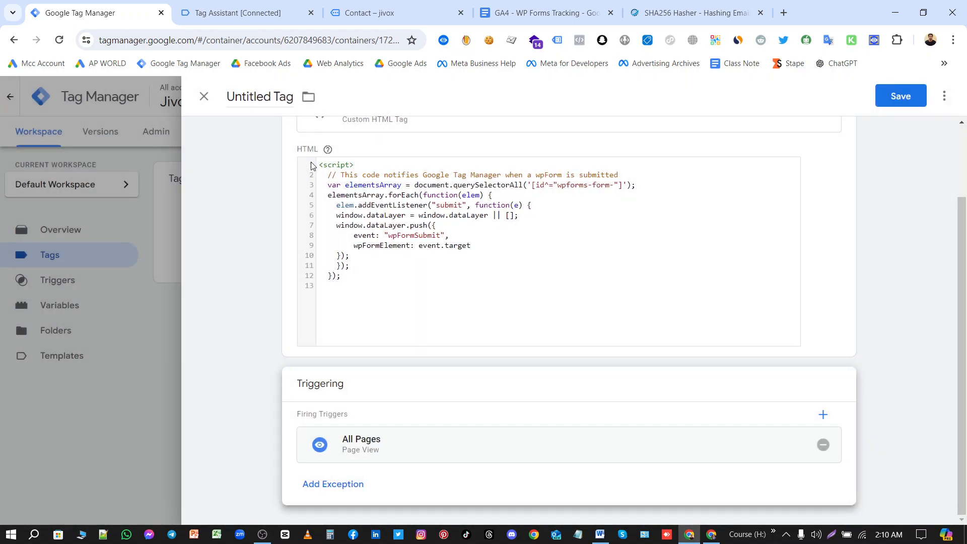
# Name the tag "cHTML - WP Forms - Listener Code" and save it.
pyautogui.click(263, 96)
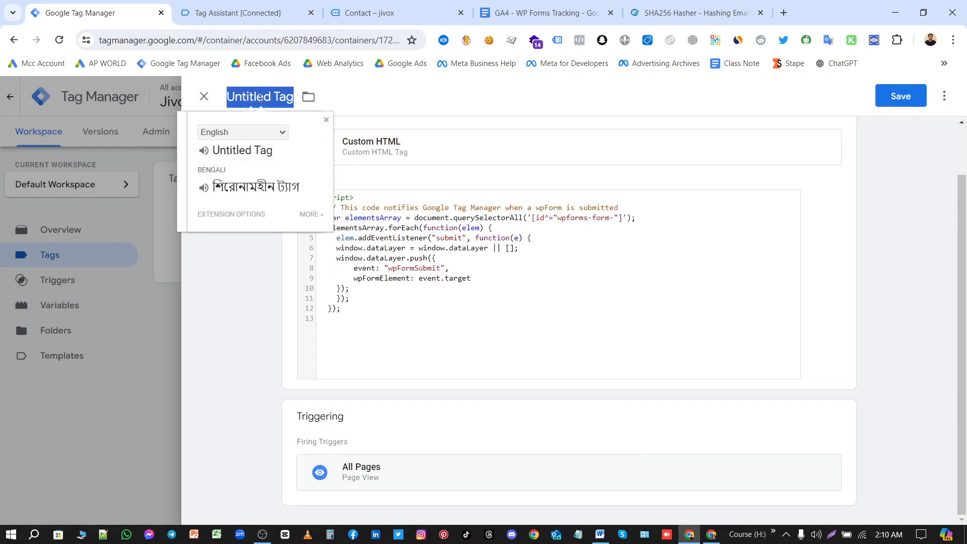
pyautogui.write('cHTL')
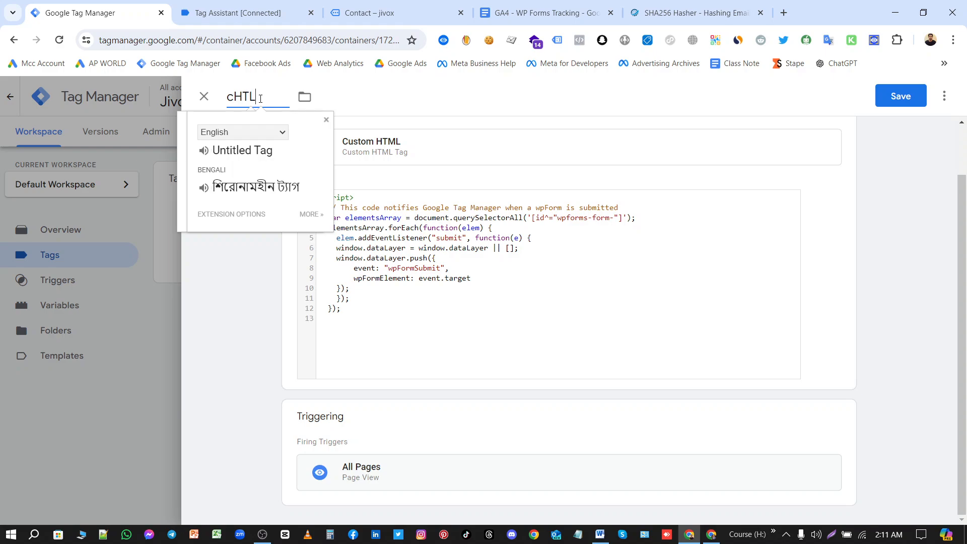
pyautogui.press('BackSpace')
pyautogui.write('ML - WP')
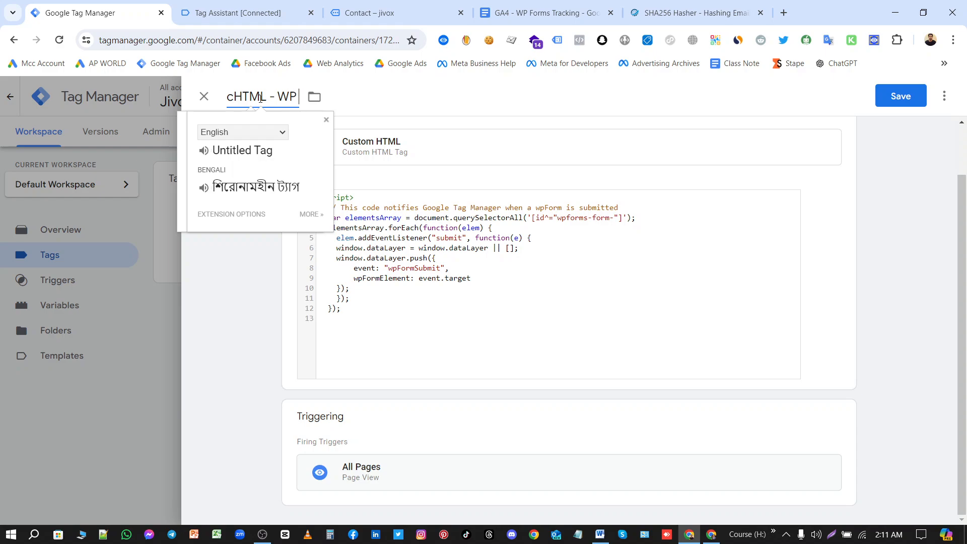
pyautogui.write(' Forms ')
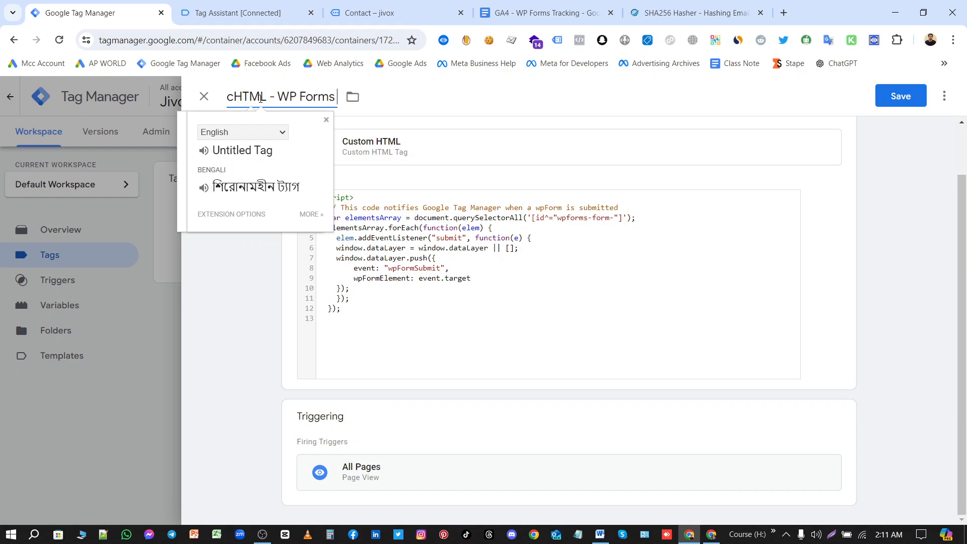
pyautogui.write('- Listener Code')
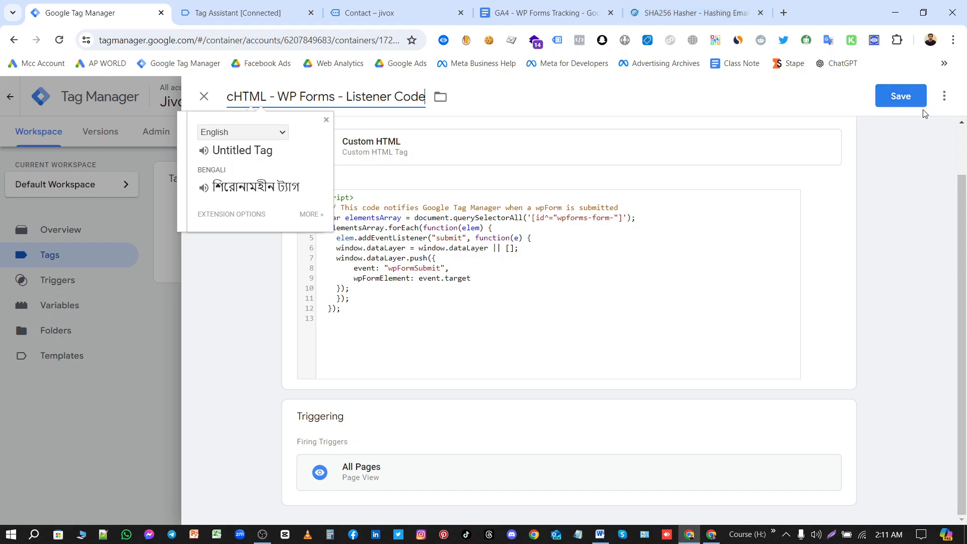
pyautogui.click(894, 98)
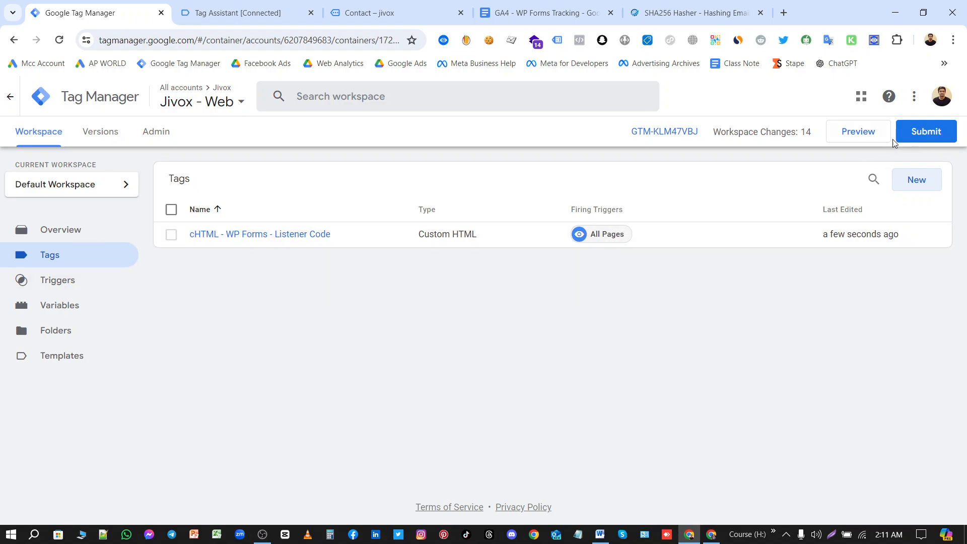
# Restart preview mode for dev-jivox.pantheonsite.io and check in the Tag Assistant summary whether the listener tag fires.
pyautogui.click(863, 136)
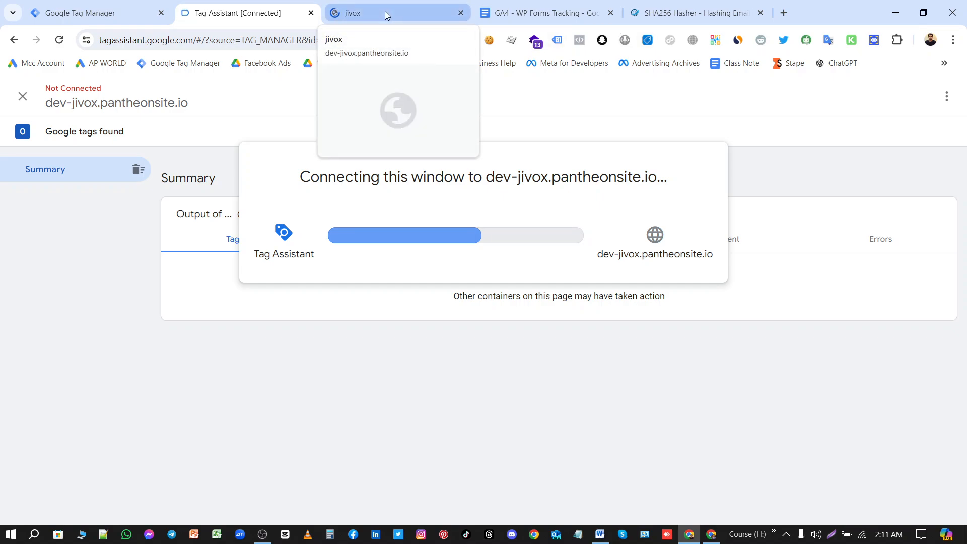
pyautogui.click(385, 14)
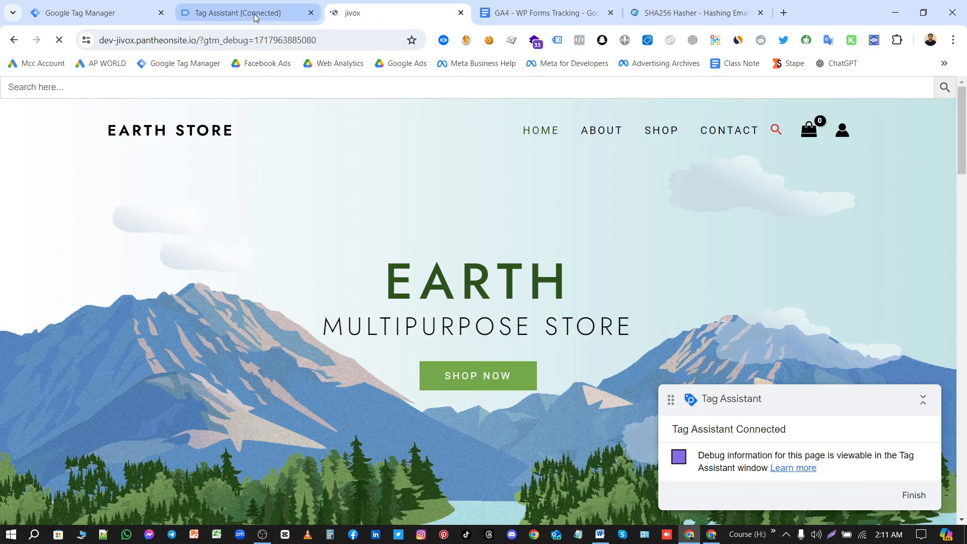
pyautogui.click(237, 13)
pyautogui.click(506, 323)
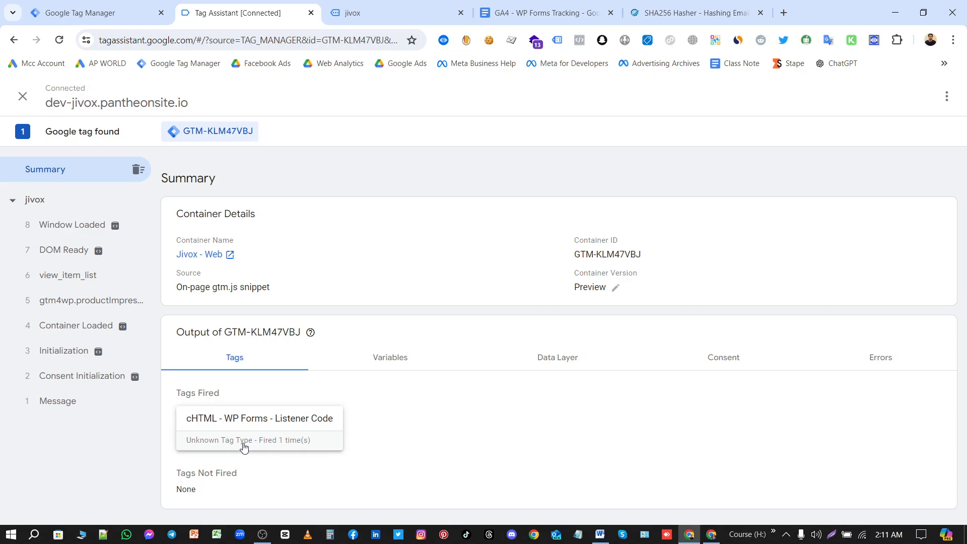
# Open the store's Contact page and fill in the full name, phone number and email from the saved contact details.
pyautogui.click(359, 14)
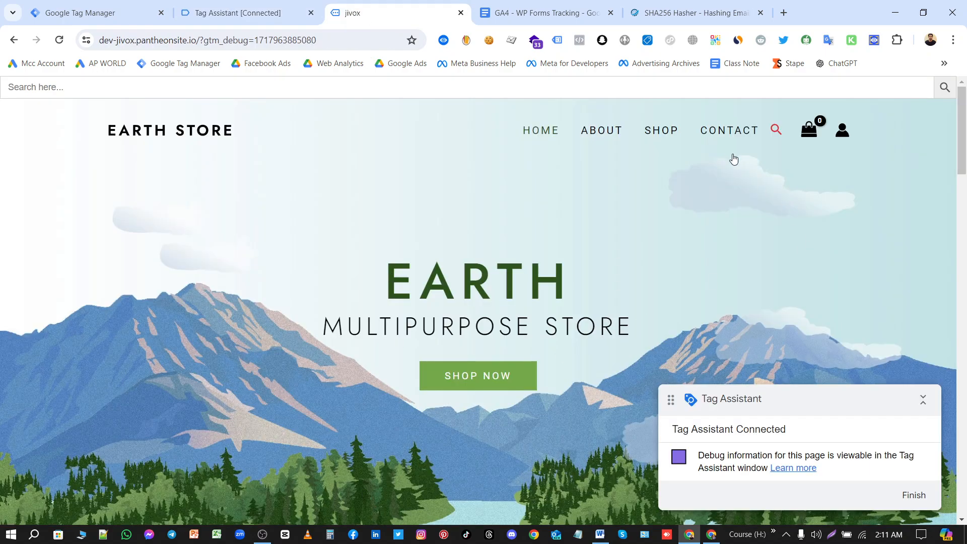
pyautogui.click(727, 131)
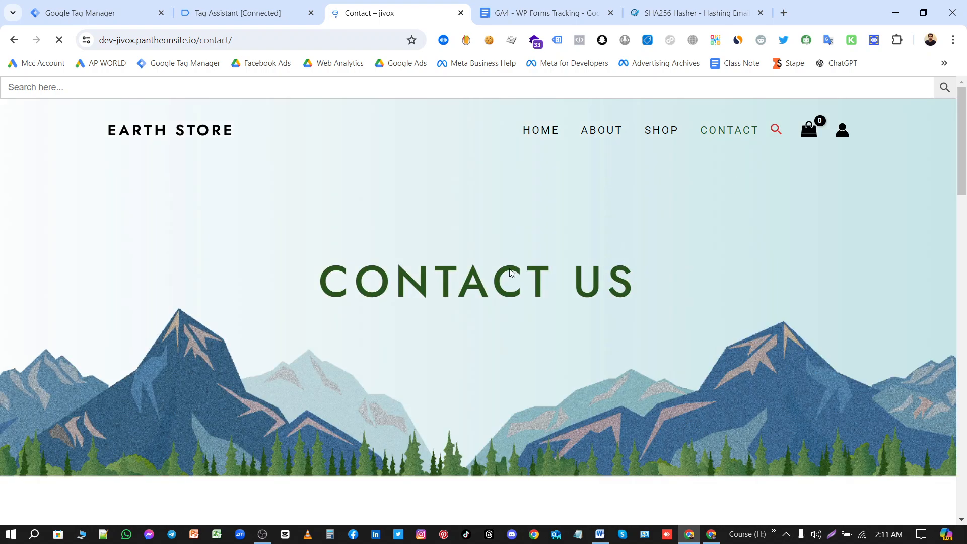
pyautogui.scroll(-5, 428, 255)
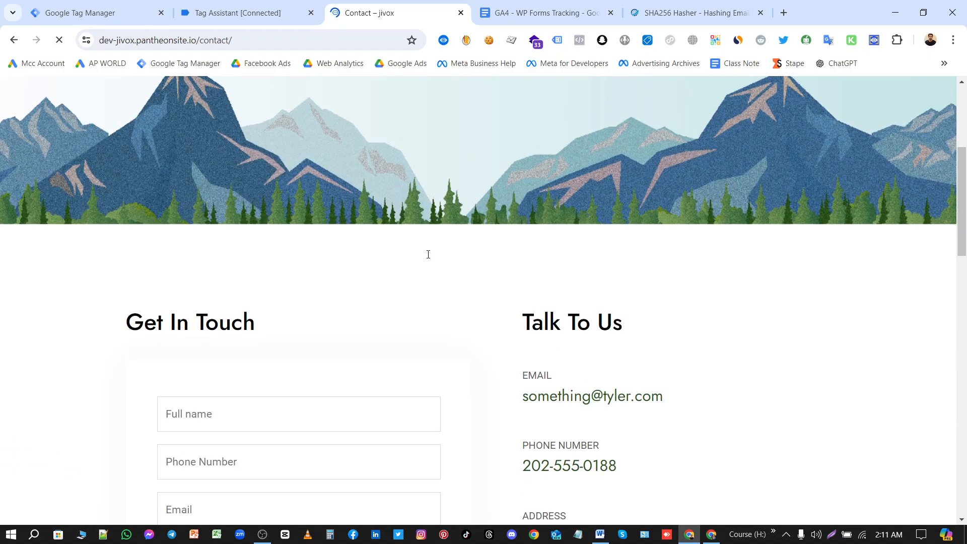
pyautogui.click(305, 406)
pyautogui.click(283, 285)
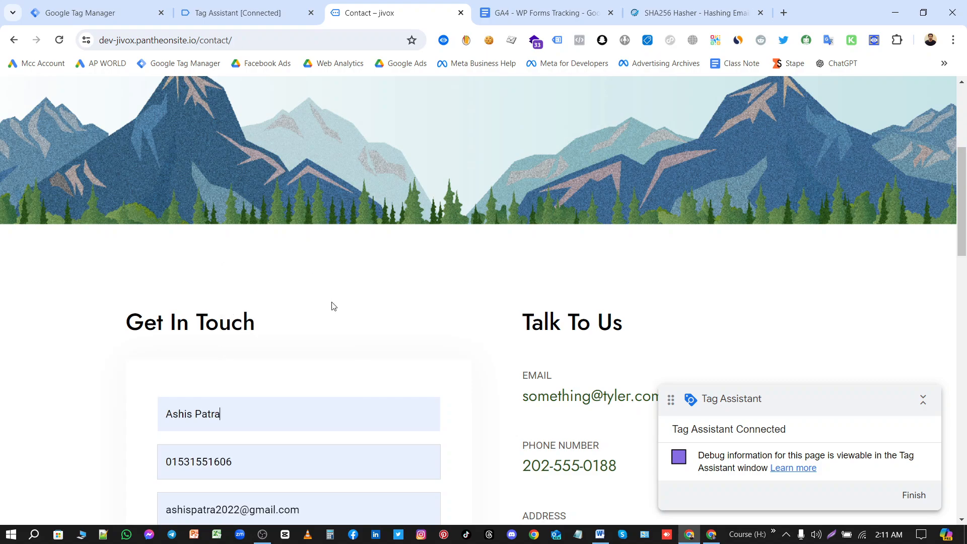
# Send the contact form with the message "test" and return to the Tag Assistant summary.
pyautogui.scroll(-5, 332, 306)
pyautogui.click(264, 317)
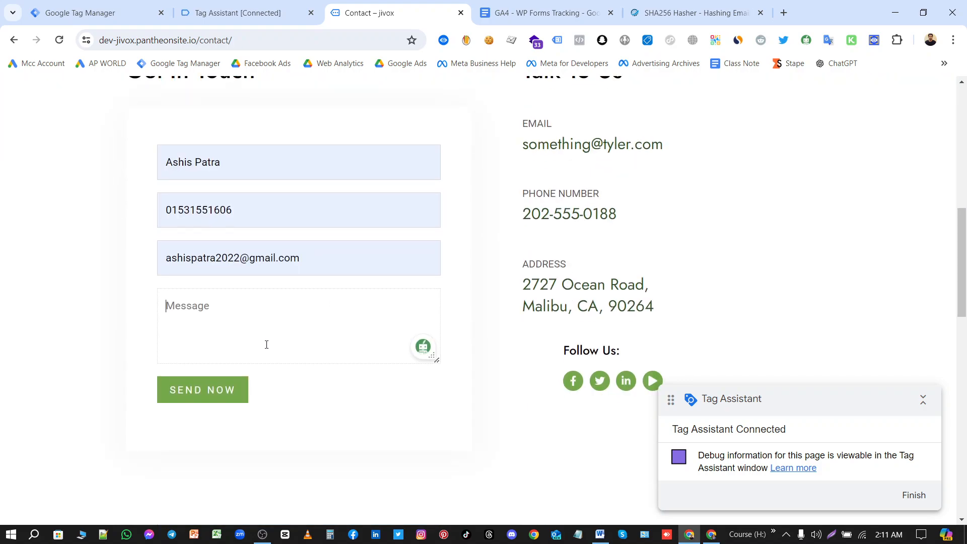
pyautogui.write('test')
pyautogui.click(205, 388)
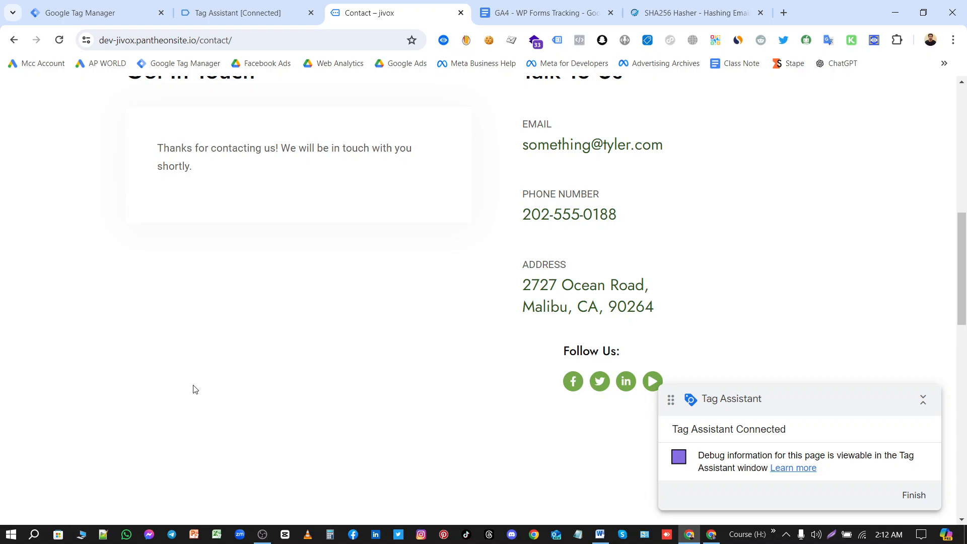
pyautogui.scroll(3, 189, 227)
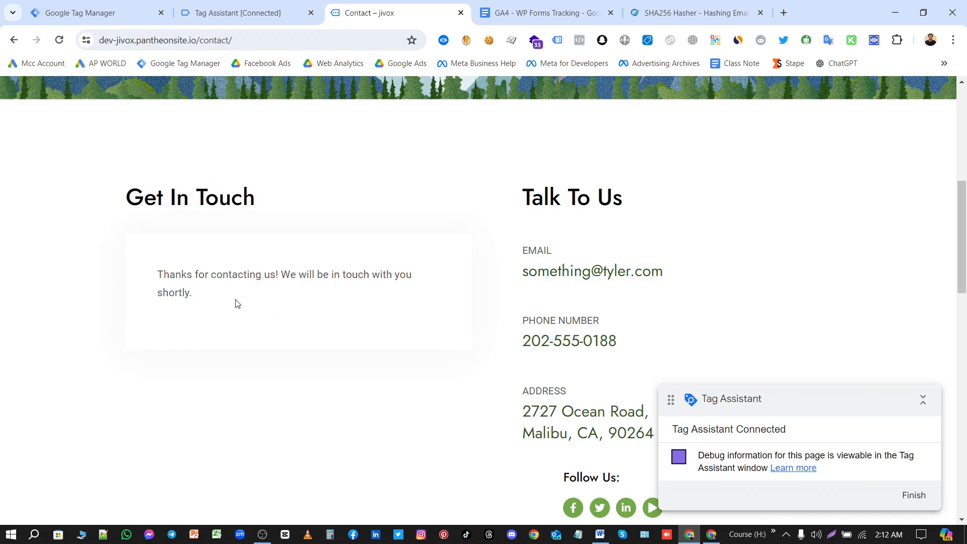
pyautogui.click(239, 13)
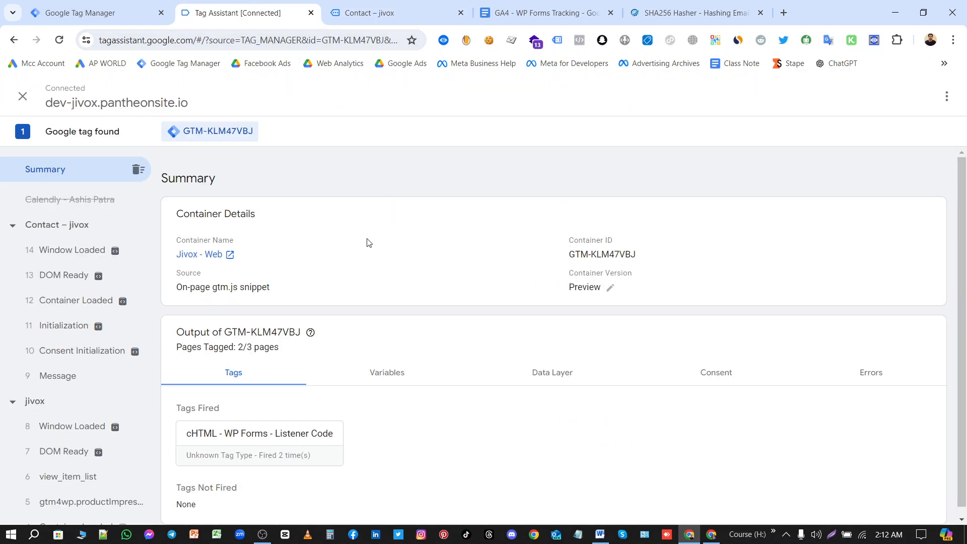
# Check the Tag Assistant event list for a form submission event on the Contact page.
pyautogui.scroll(-3, 132, 395)
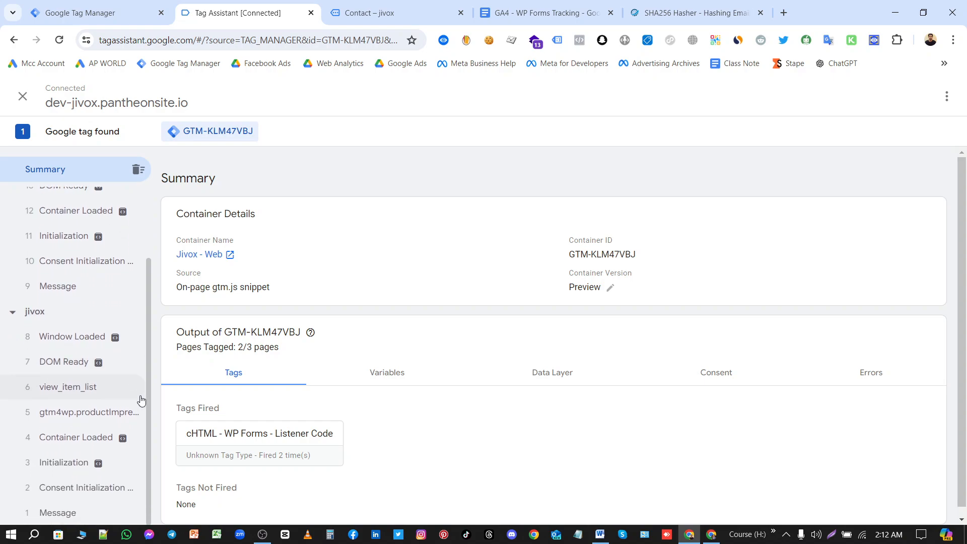
pyautogui.scroll(2, 142, 408)
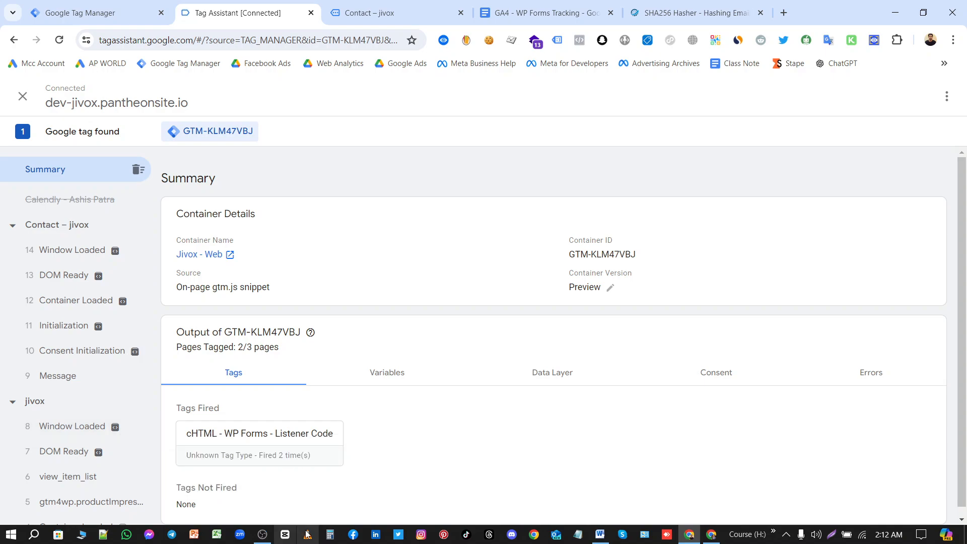
pyautogui.click(262, 535)
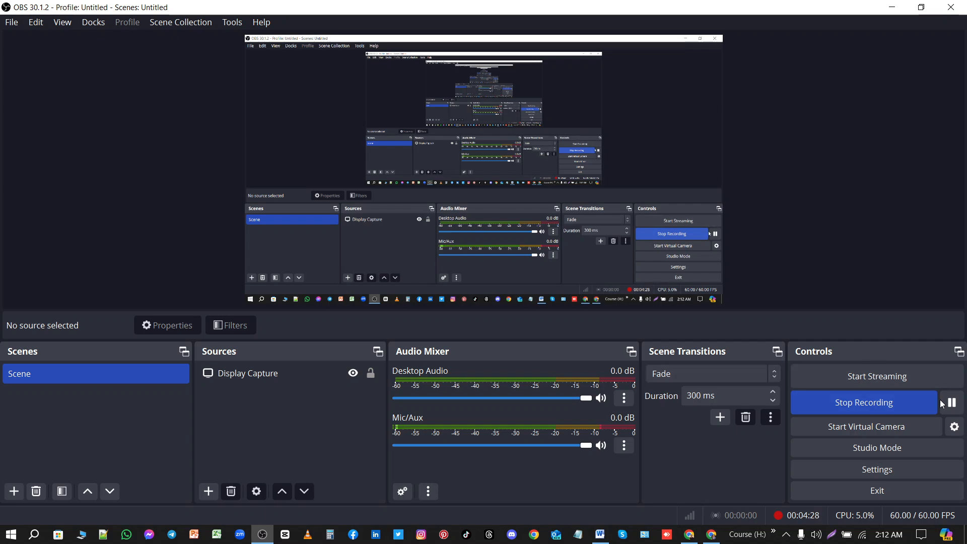
pyautogui.click(952, 403)
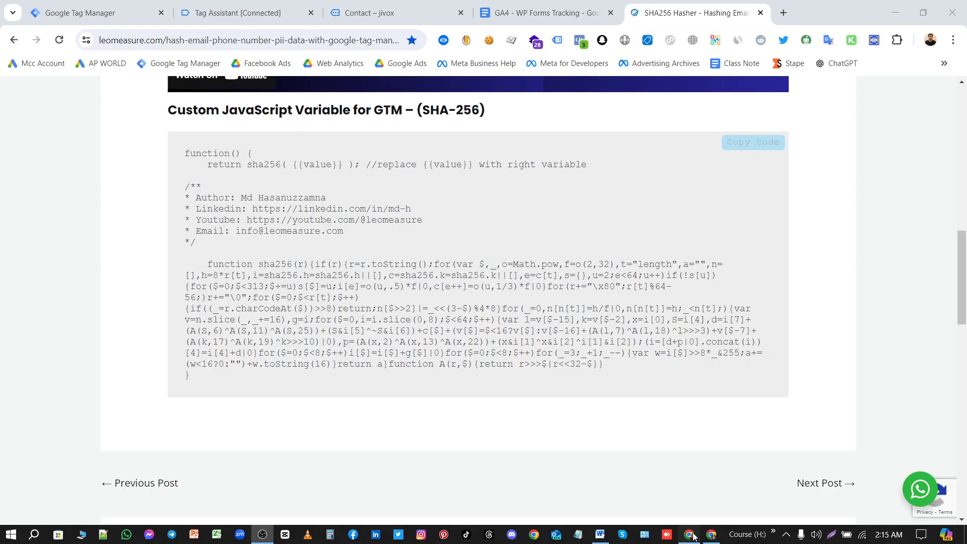
pyautogui.click(689, 535)
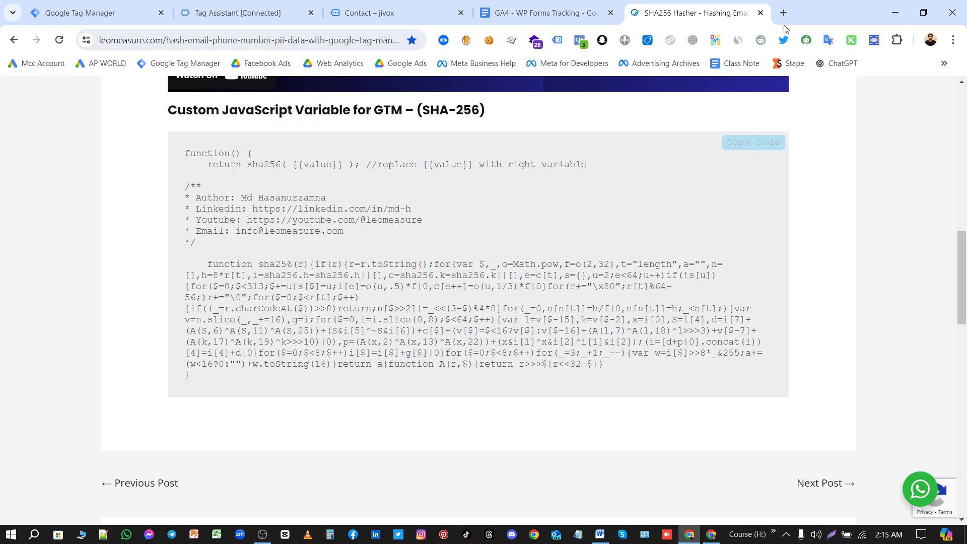
# Compare the code in the "cHTML - WP Forms - Listener Code" tag with the listener code in the WP Forms tracking document.
pyautogui.click(83, 17)
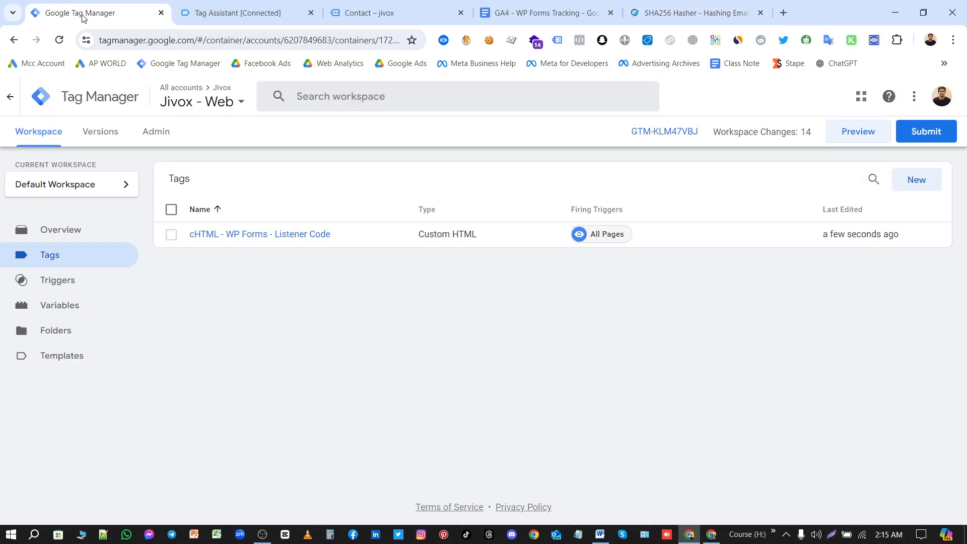
pyautogui.click(290, 235)
pyautogui.click(521, 14)
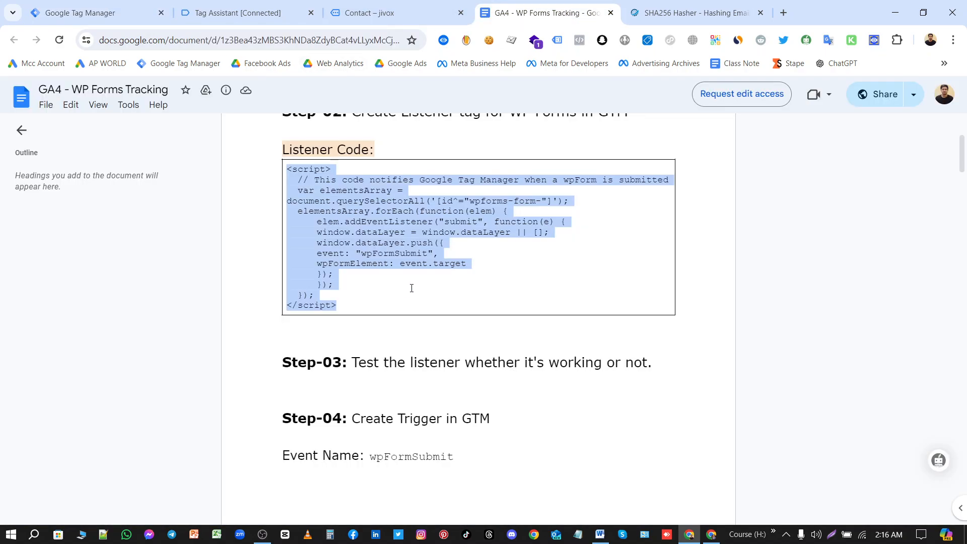
pyautogui.scroll(1, 396, 301)
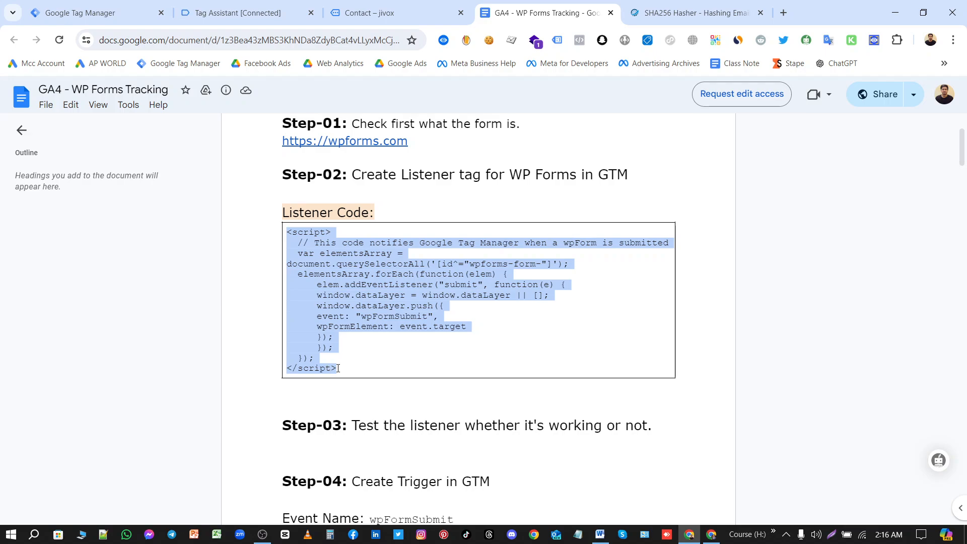
pyautogui.moveTo(347, 365); pyautogui.dragTo(288, 234)
pyautogui.click(76, 19)
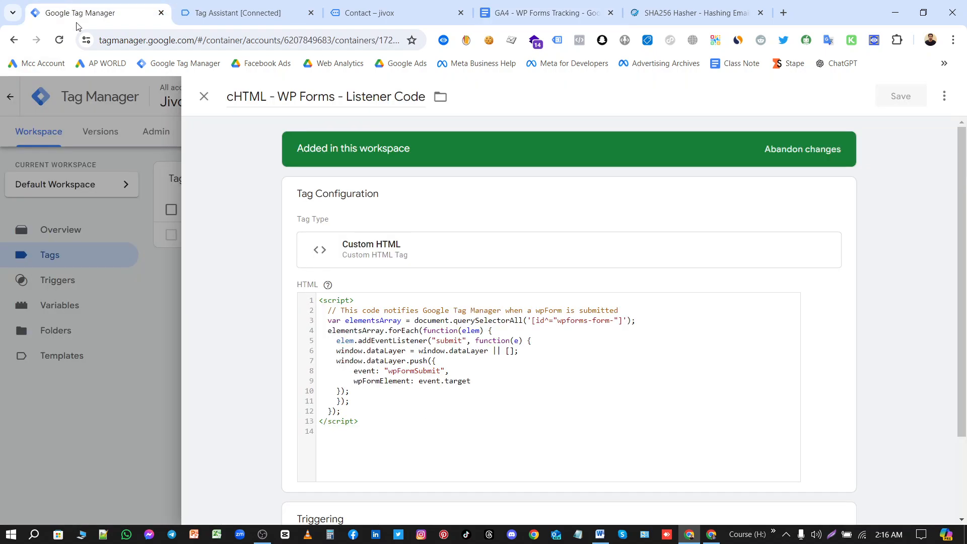
pyautogui.click(393, 438)
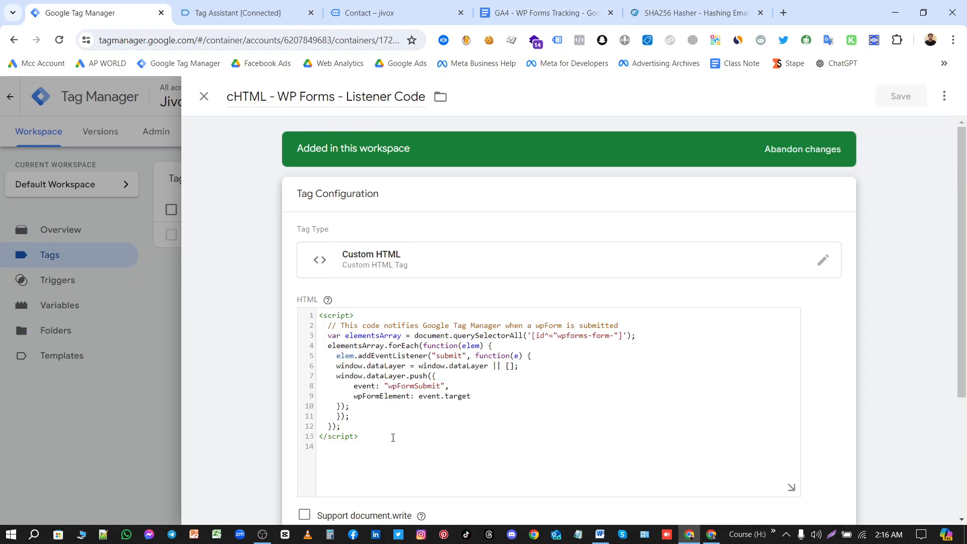
pyautogui.hotkey('ctrl', 'a')
pyautogui.click(396, 450)
pyautogui.hotkey('ctrl', 'a')
pyautogui.click(376, 447)
pyautogui.scroll(-3, 413, 421)
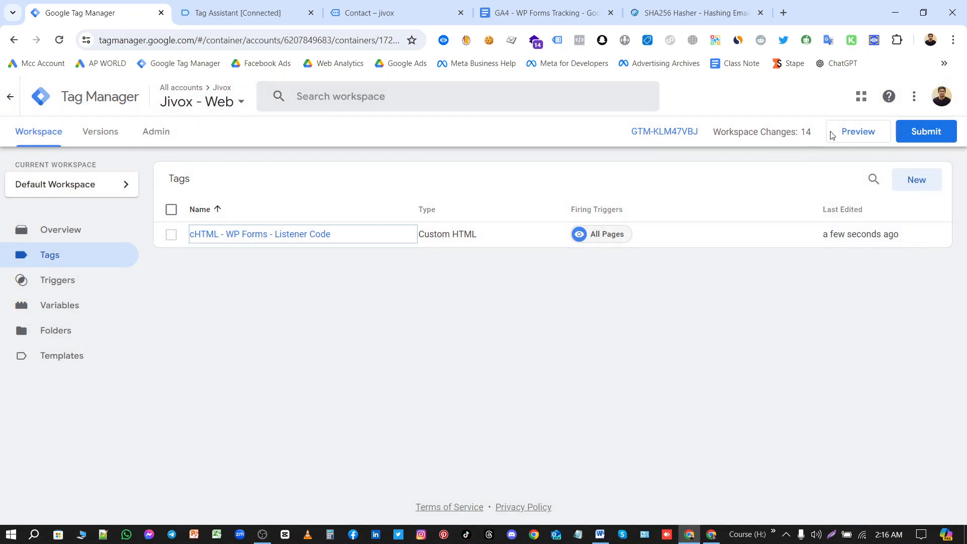
# Restart preview mode for dev-jivox.pantheonsite.io and switch to the connected store page.
pyautogui.click(832, 135)
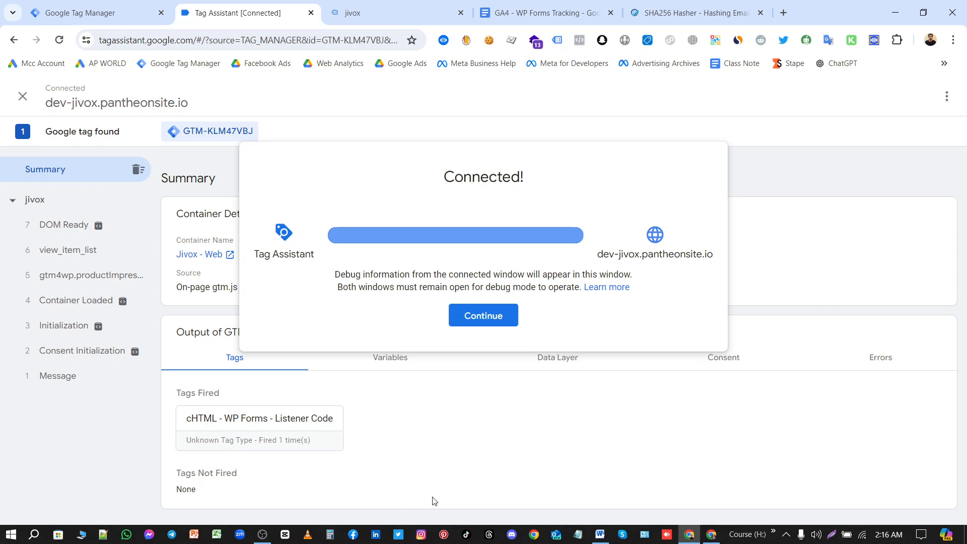
pyautogui.click(484, 317)
pyautogui.click(401, 17)
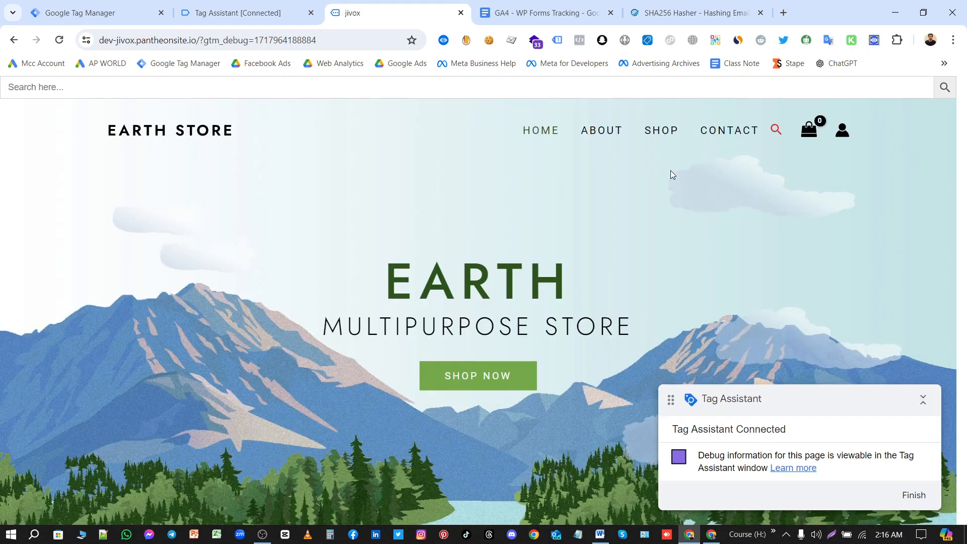
# Open the store's Contact page and fill the full name, phone number and email from the saved contact details.
pyautogui.click(725, 134)
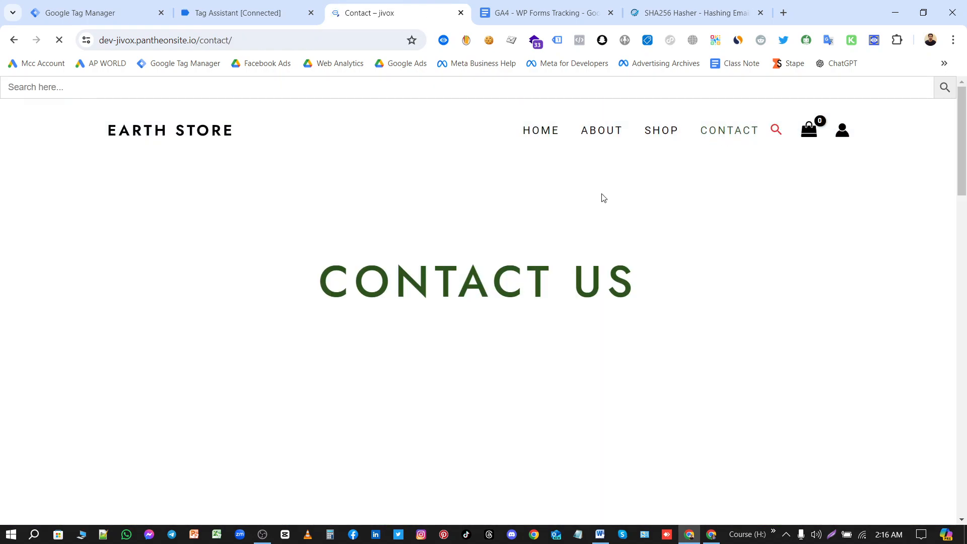
pyautogui.scroll(-10, 372, 276)
pyautogui.scroll(3, 352, 232)
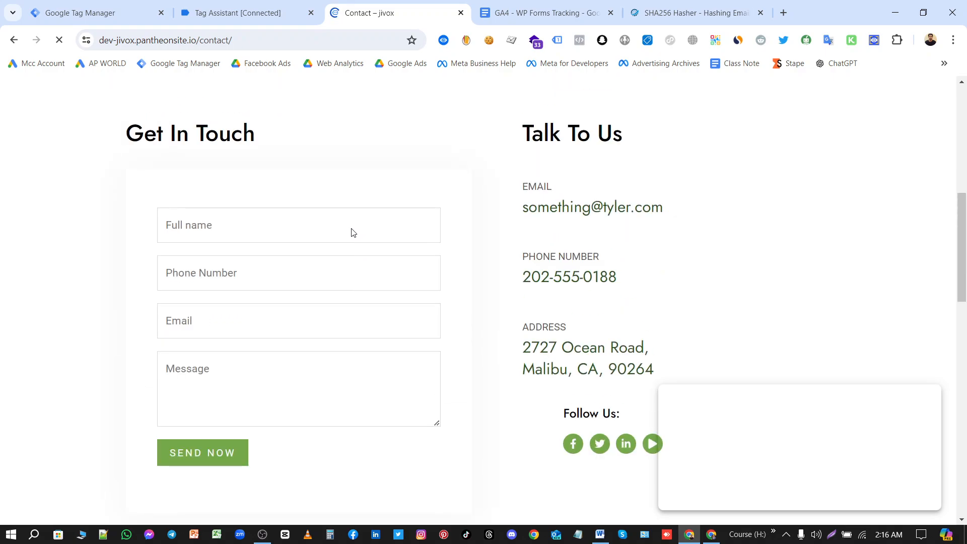
pyautogui.click(351, 232)
pyautogui.click(299, 265)
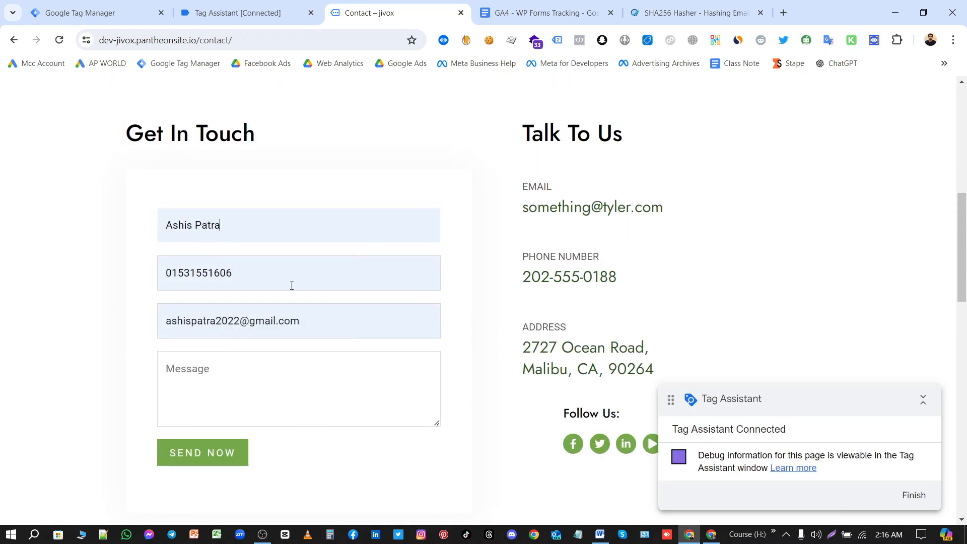
# Enter "Test" as the contact form's message and send the form.
pyautogui.click(263, 370)
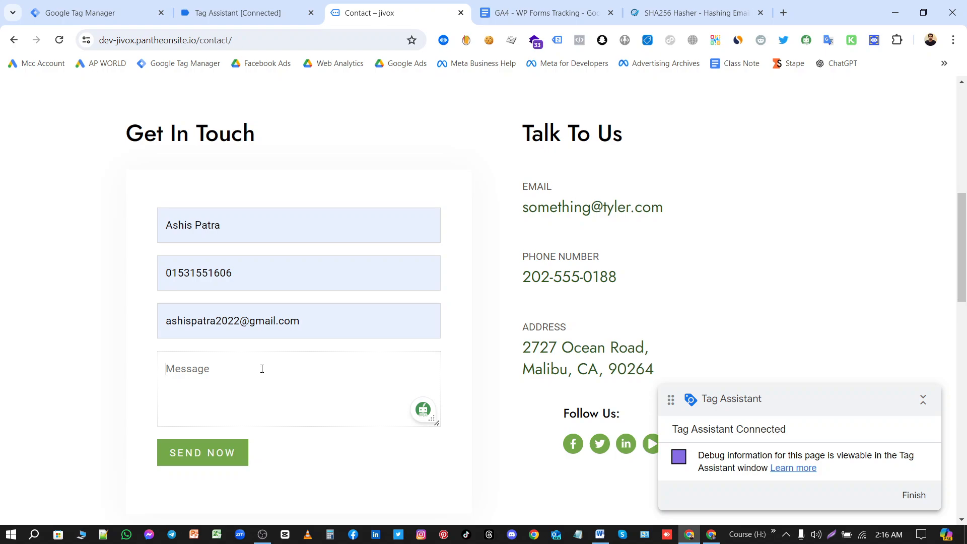
pyautogui.write('Test')
pyautogui.click(207, 458)
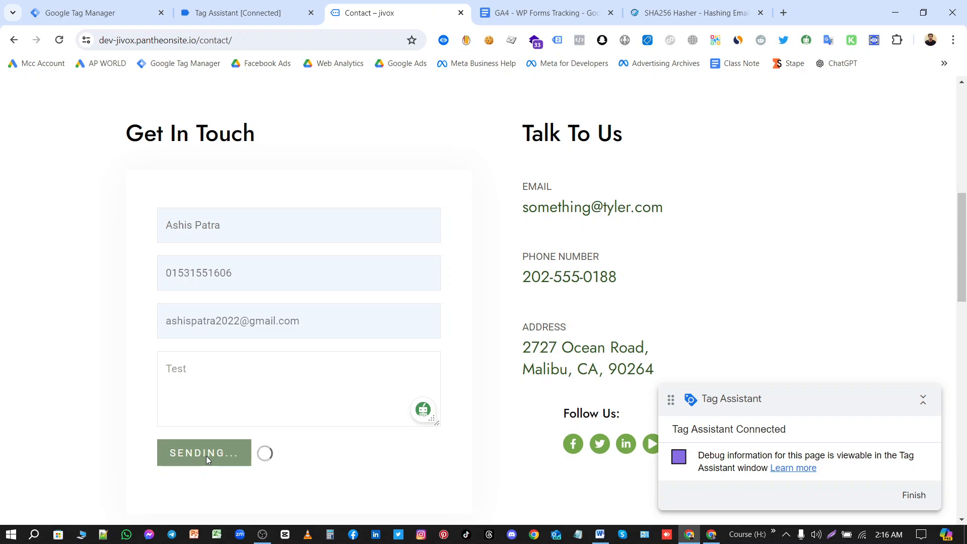
# Open the wpFormSubmit event in Tag Assistant and copy the event name from its API call.
pyautogui.click(245, 7)
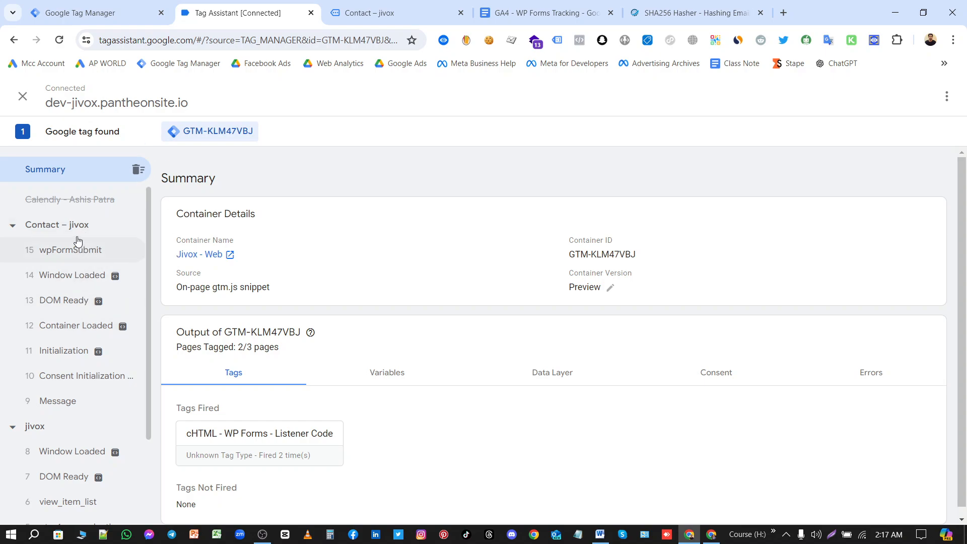
pyautogui.click(63, 257)
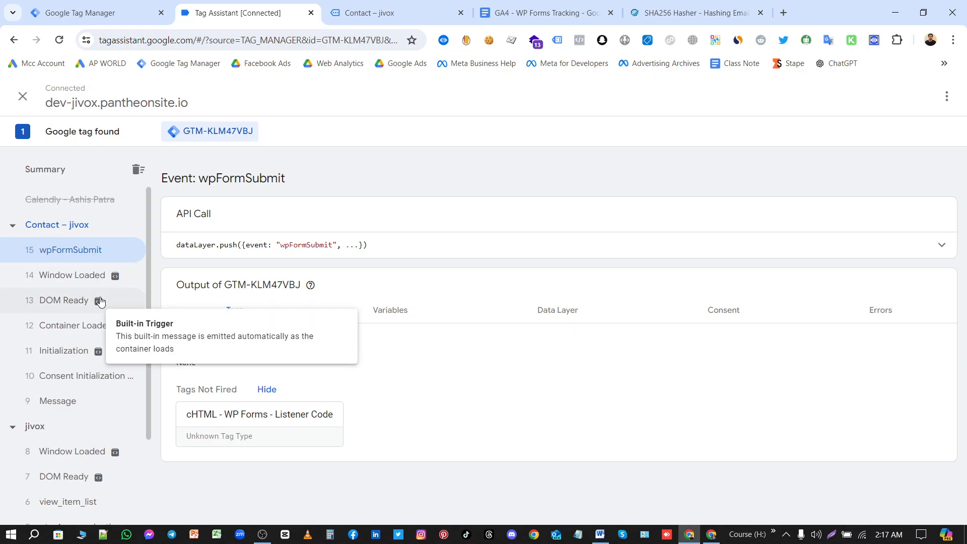
pyautogui.click(898, 248)
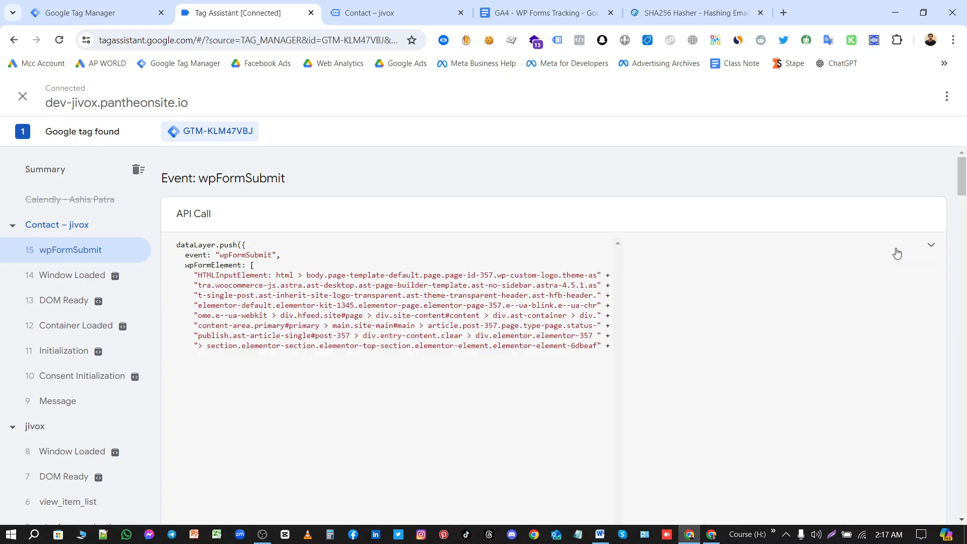
pyautogui.click(941, 245)
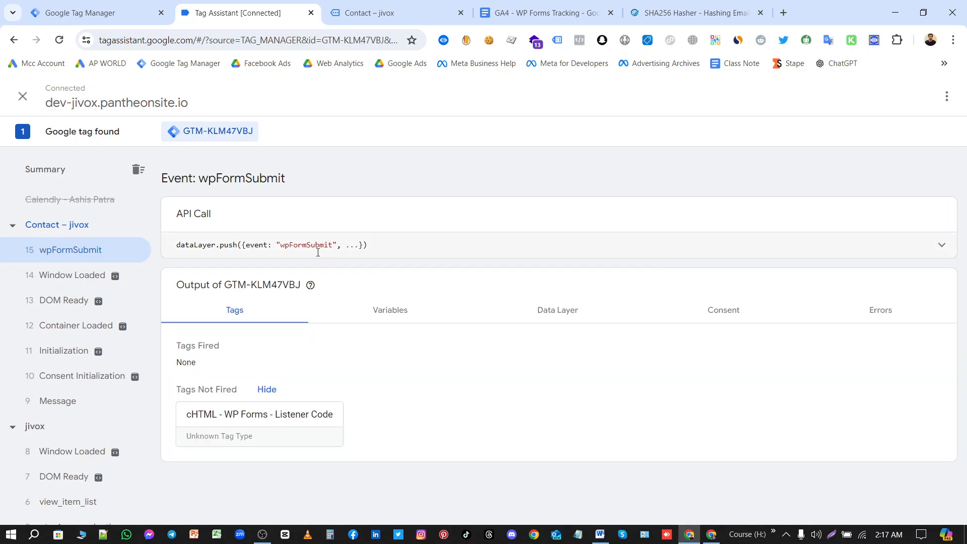
pyautogui.tripleClick(302, 245)
pyautogui.doubleClick(303, 245)
pyautogui.hotkey('ctrl', 'c')
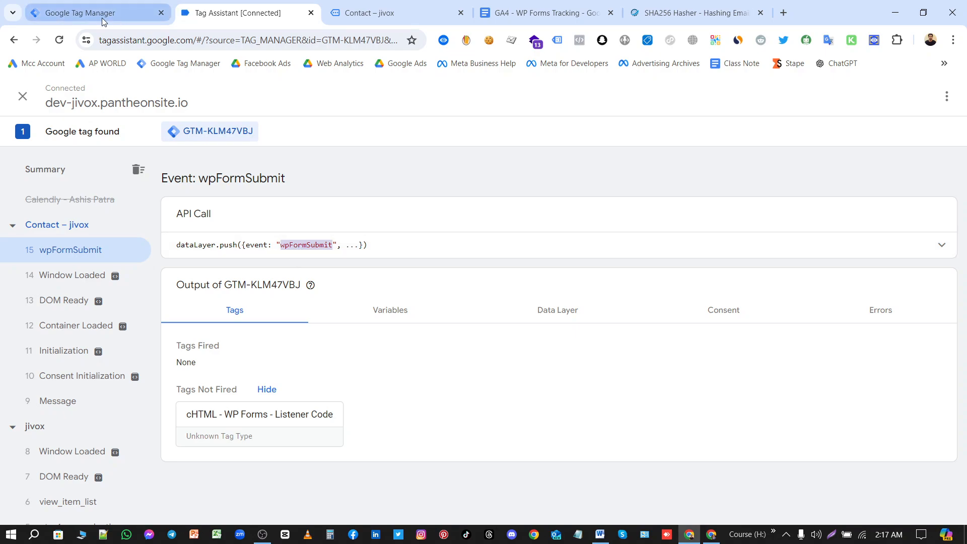
# Create a Custom Event trigger in Google Tag Manager with the event name wpFormSubmit.
pyautogui.click(50, 13)
pyautogui.click(97, 285)
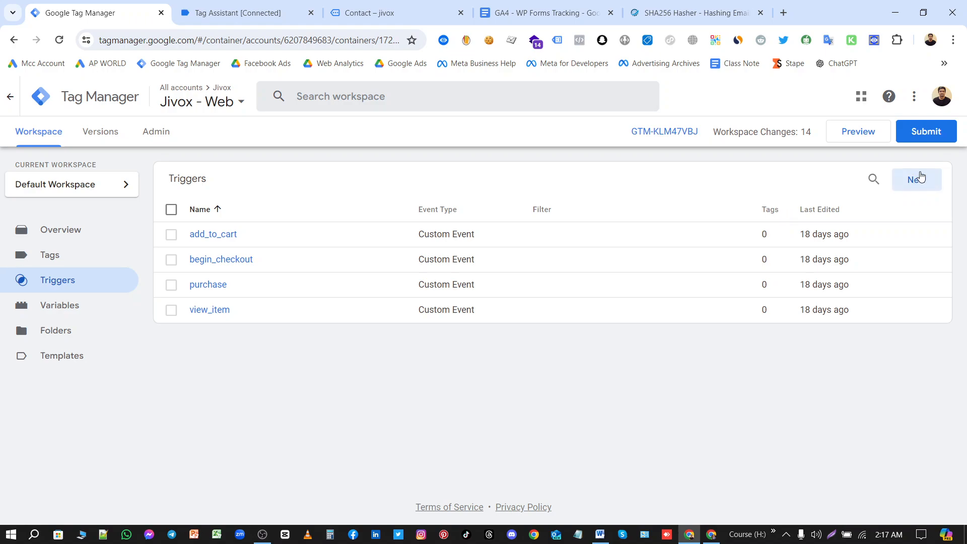
pyautogui.click(918, 181)
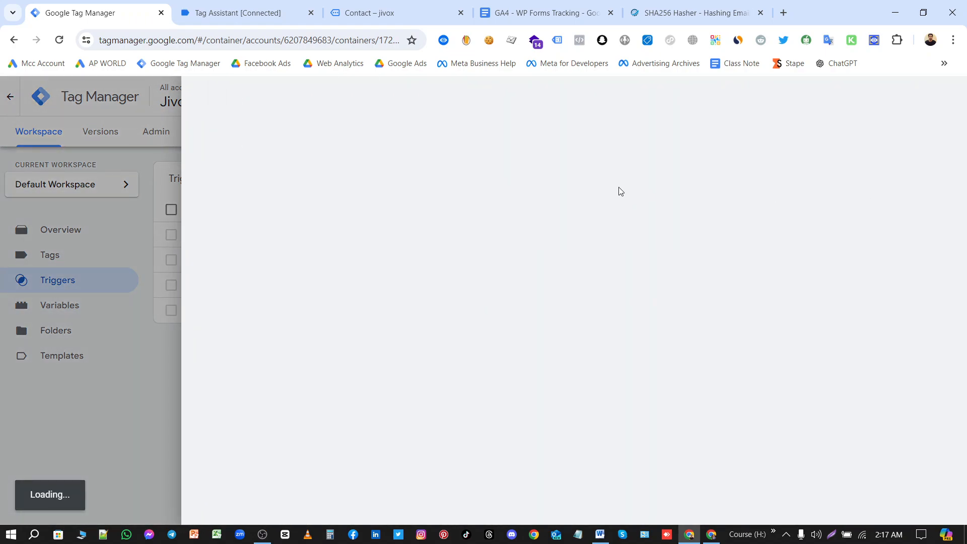
pyautogui.click(626, 183)
pyautogui.scroll(-5, 660, 348)
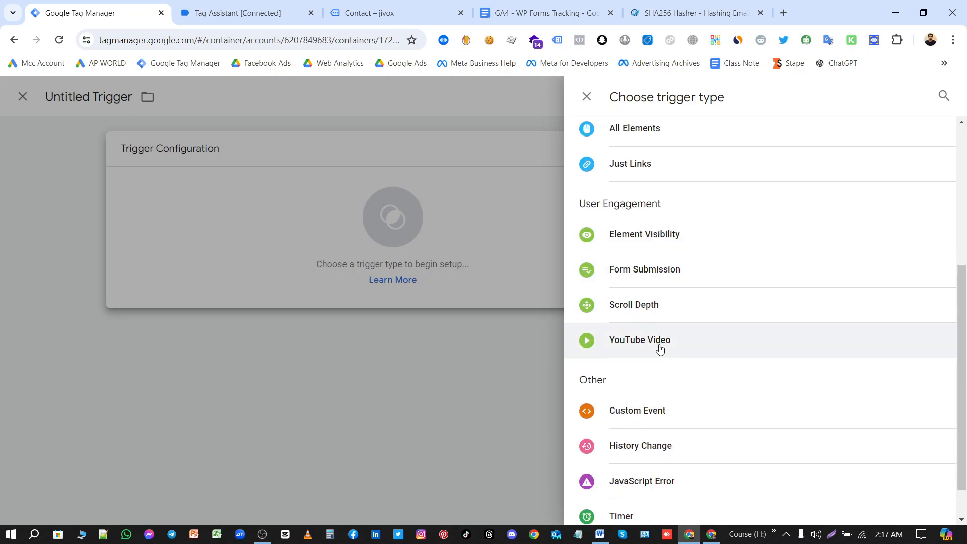
pyautogui.click(664, 411)
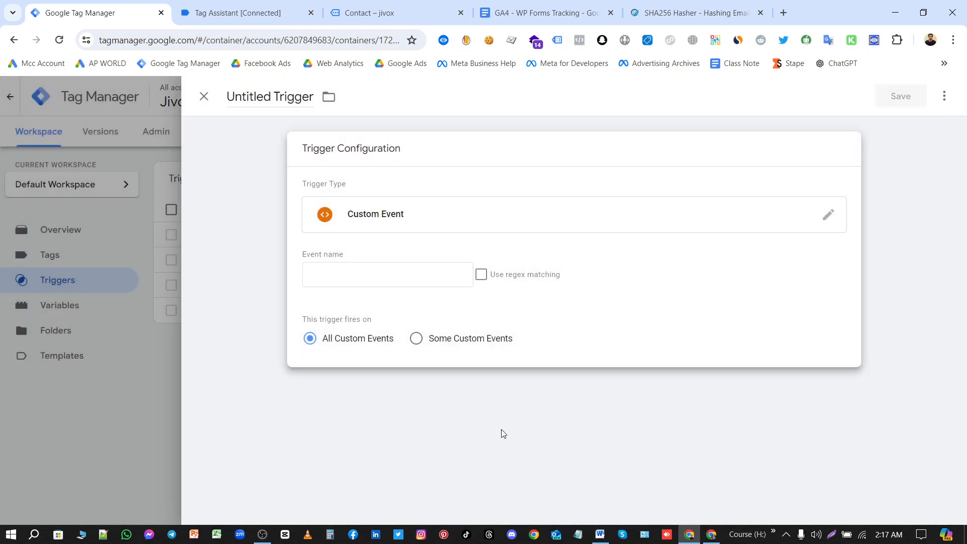
pyautogui.click(424, 272)
pyautogui.hotkey('ctrl', 'v')
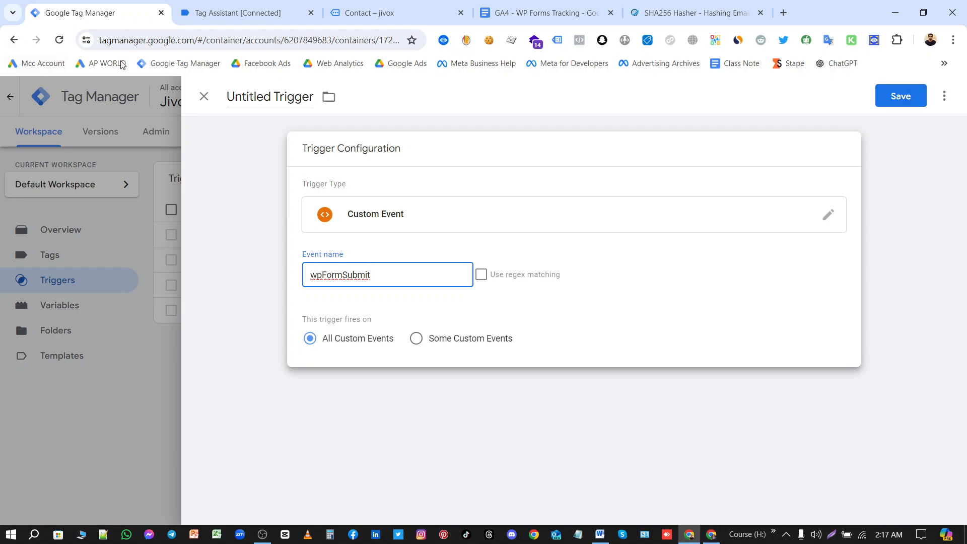
# Name the trigger "wpFormSubmit" and save it.
pyautogui.doubleClick(273, 96)
pyautogui.hotkey('ctrl', 'v')
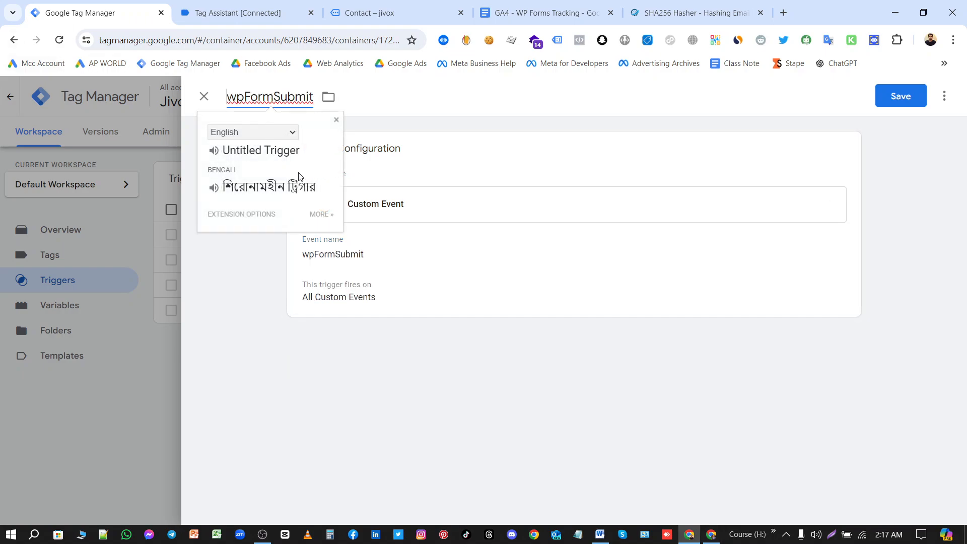
pyautogui.click(466, 107)
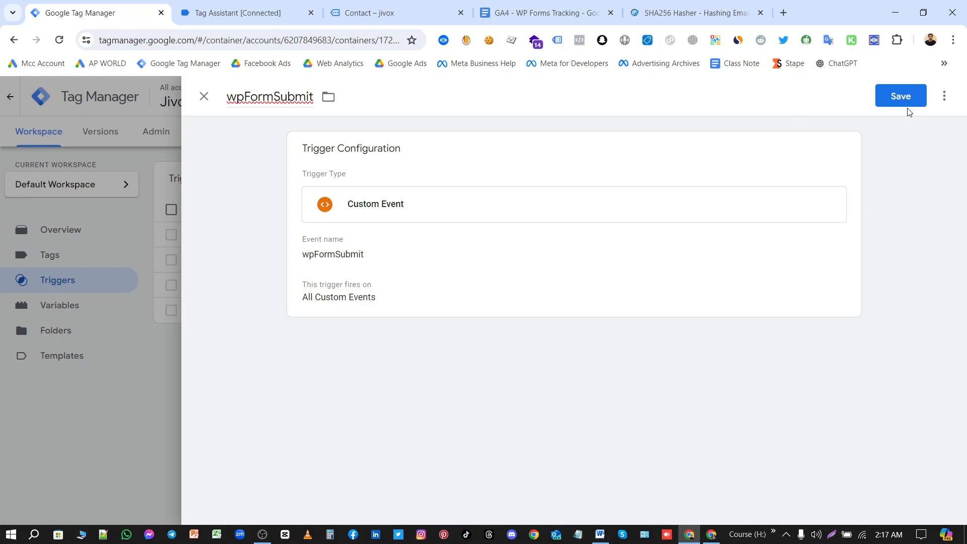
pyautogui.click(902, 96)
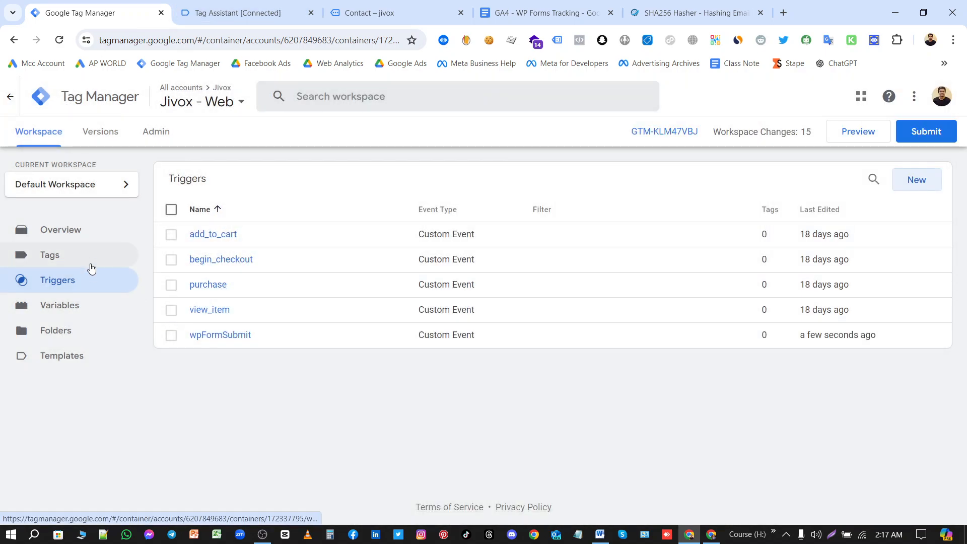
# Examine the full API call of the wpFormSubmit event in Tag Assistant for the submitted form element data.
pyautogui.click(76, 248)
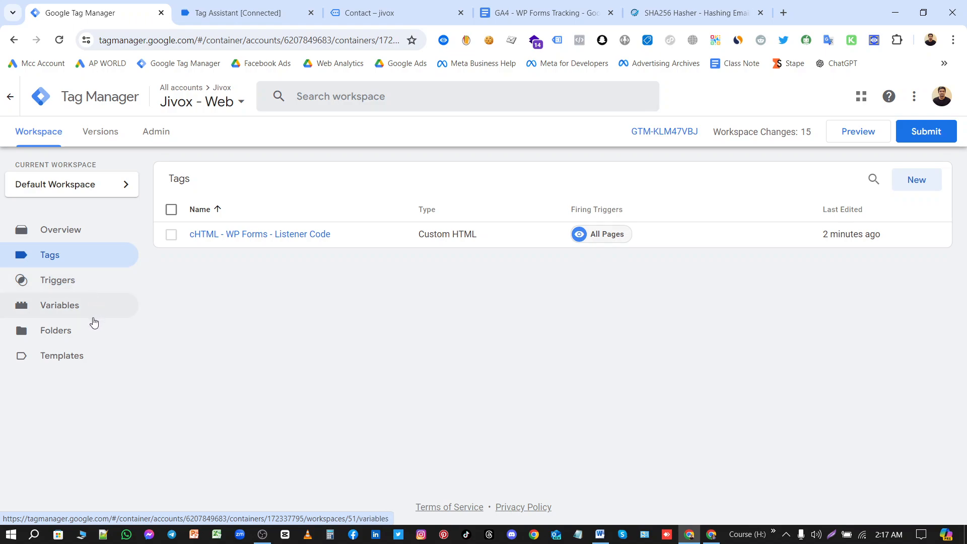
pyautogui.click(216, 13)
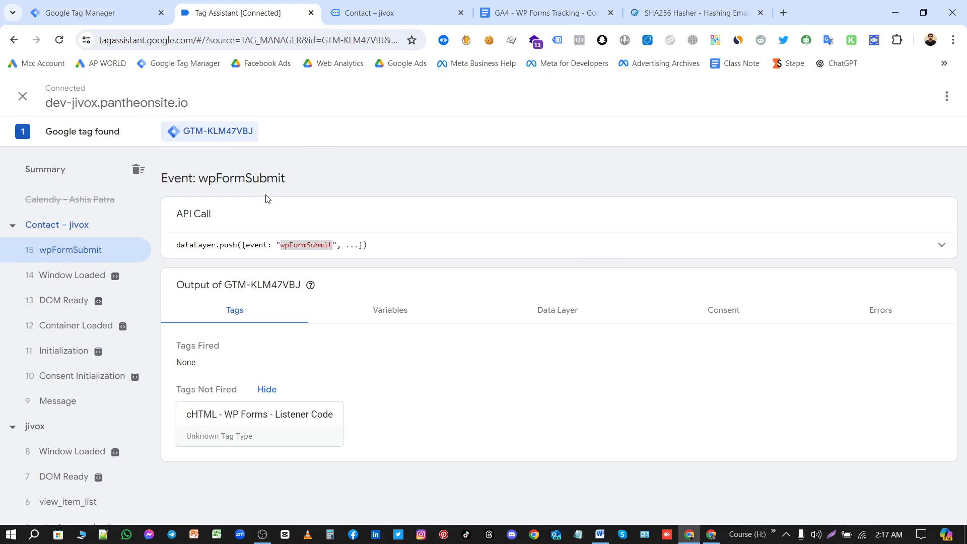
pyautogui.click(862, 245)
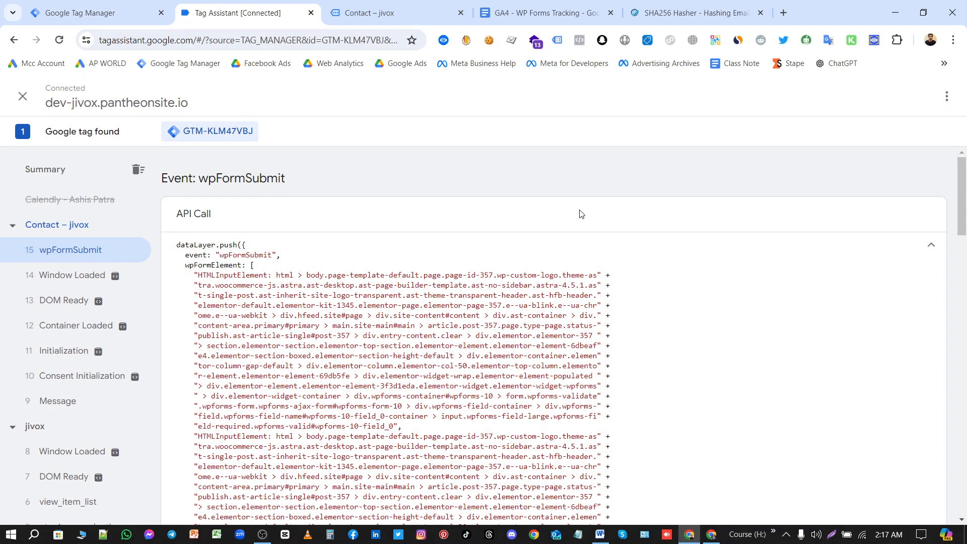
pyautogui.scroll(-5, 550, 225)
pyautogui.scroll(-6, 549, 225)
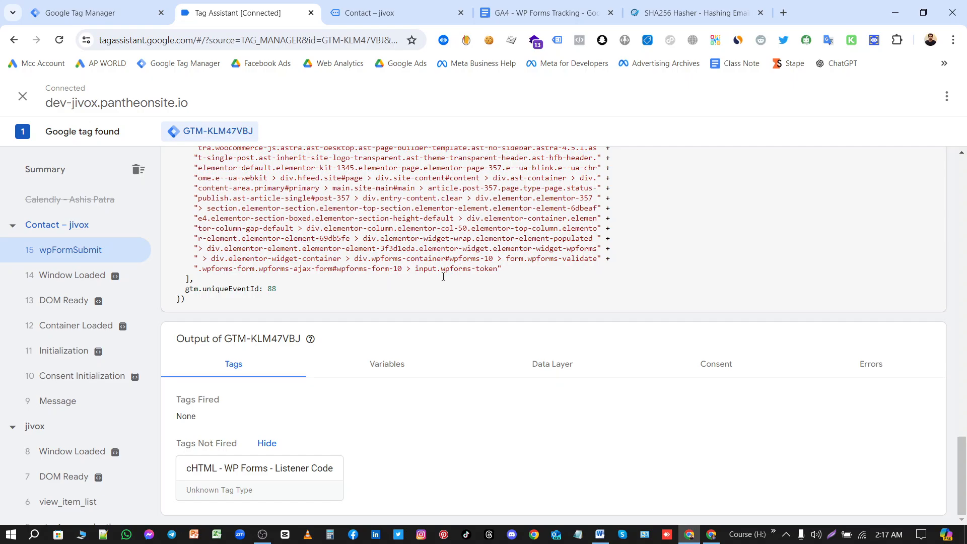
# Collapse the wpFormSubmit API call, return to Google Tag Manager and start a new tag of type Facebook Pixel.
pyautogui.scroll(11, 772, 199)
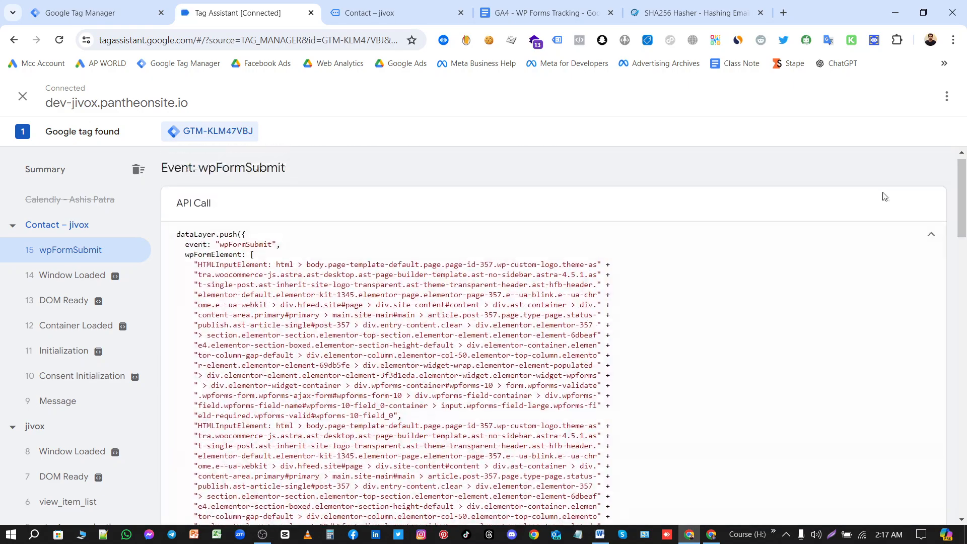
pyautogui.click(933, 248)
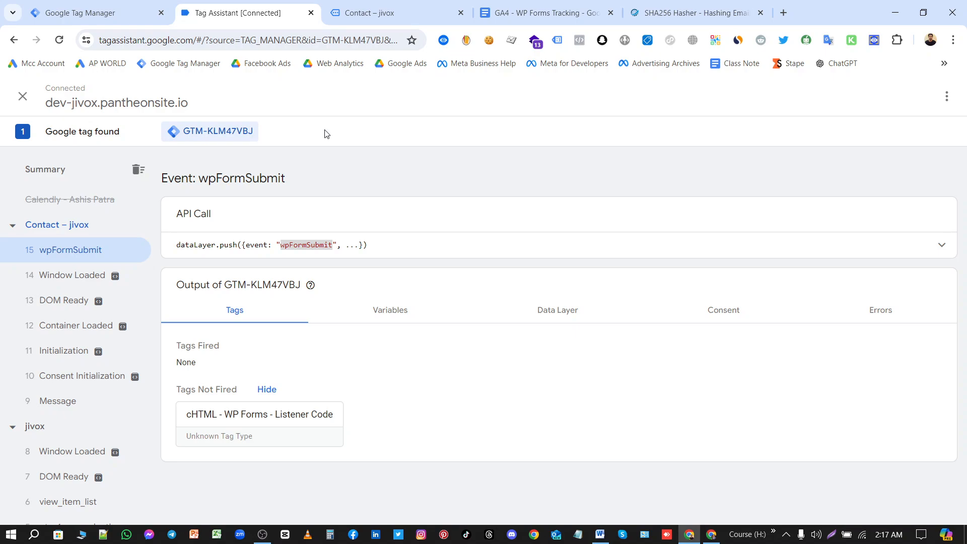
pyautogui.click(62, 12)
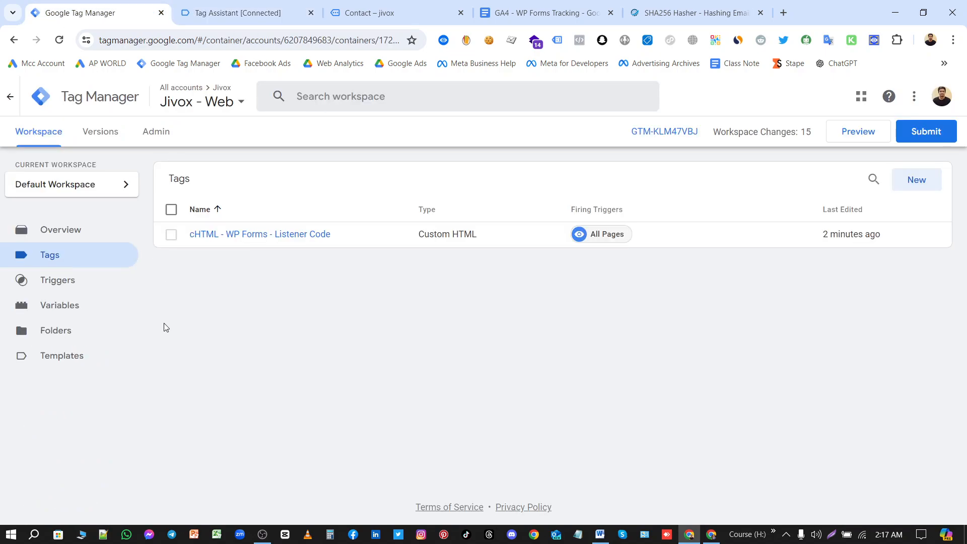
pyautogui.click(917, 180)
pyautogui.click(450, 216)
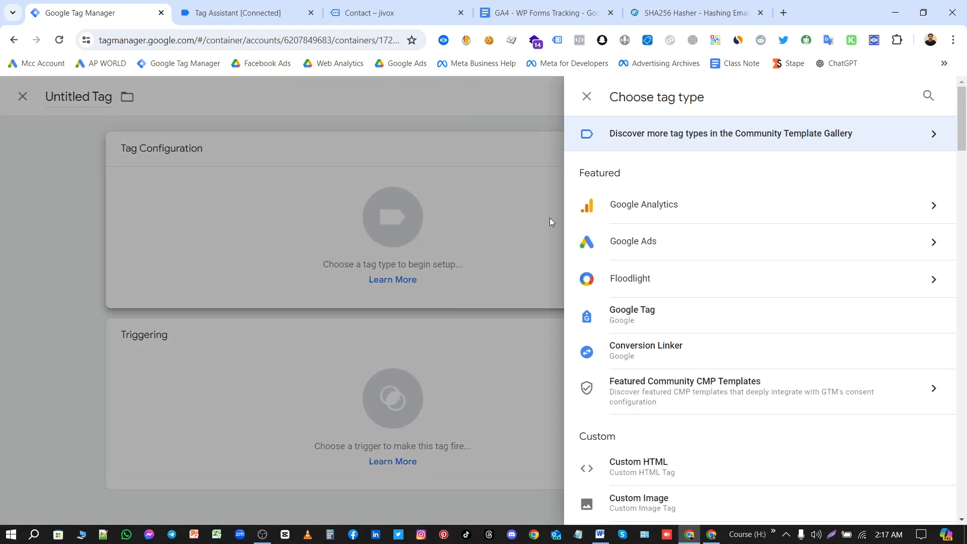
pyautogui.scroll(-5, 758, 270)
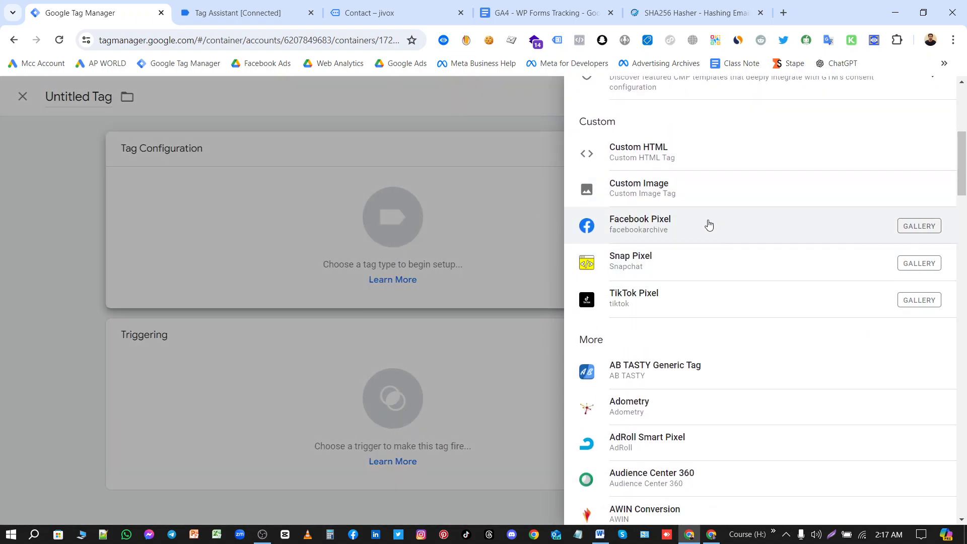
pyautogui.click(709, 226)
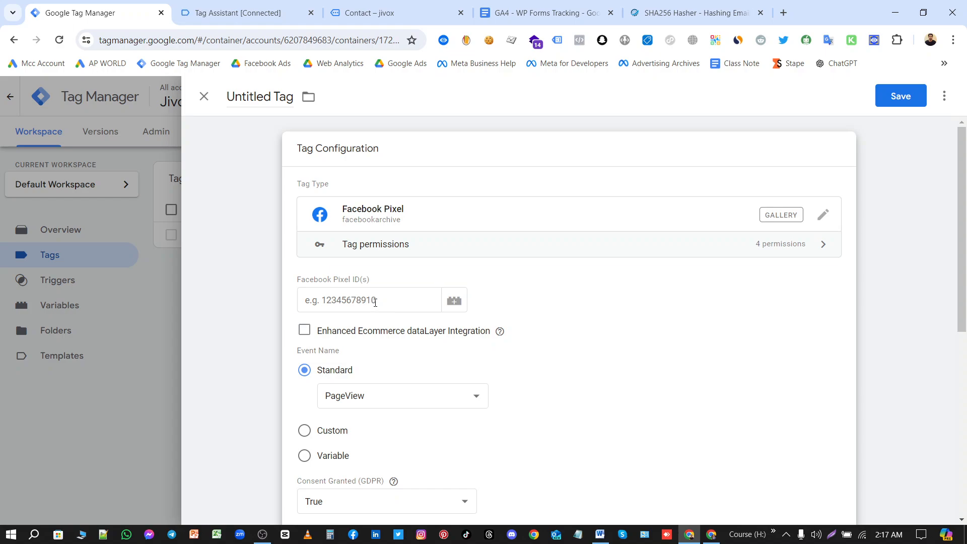
# Set the Facebook Pixel ID to the {{FB - Pixel ID}} variable and choose Lead as the standard event.
pyautogui.click(375, 300)
pyautogui.scroll(-1, 379, 306)
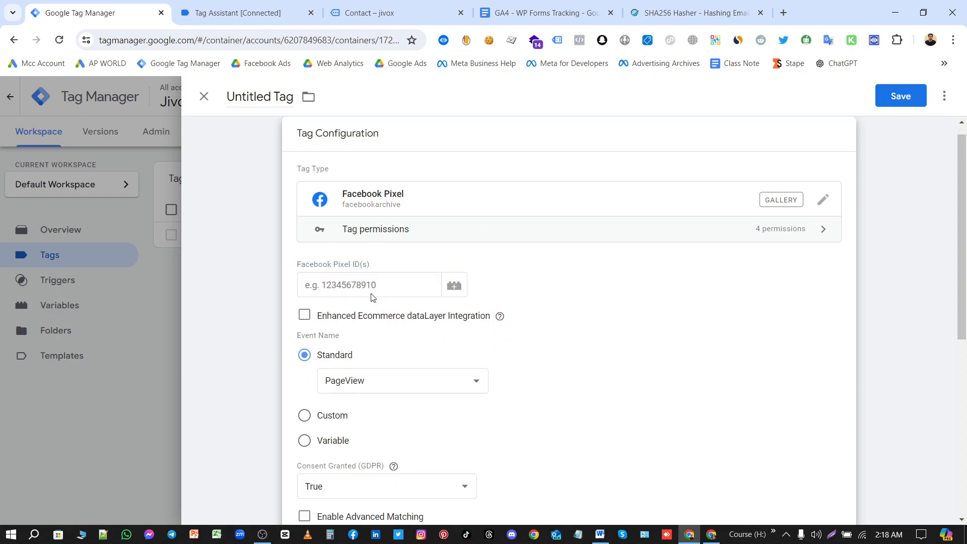
pyautogui.click(367, 284)
pyautogui.write('{{')
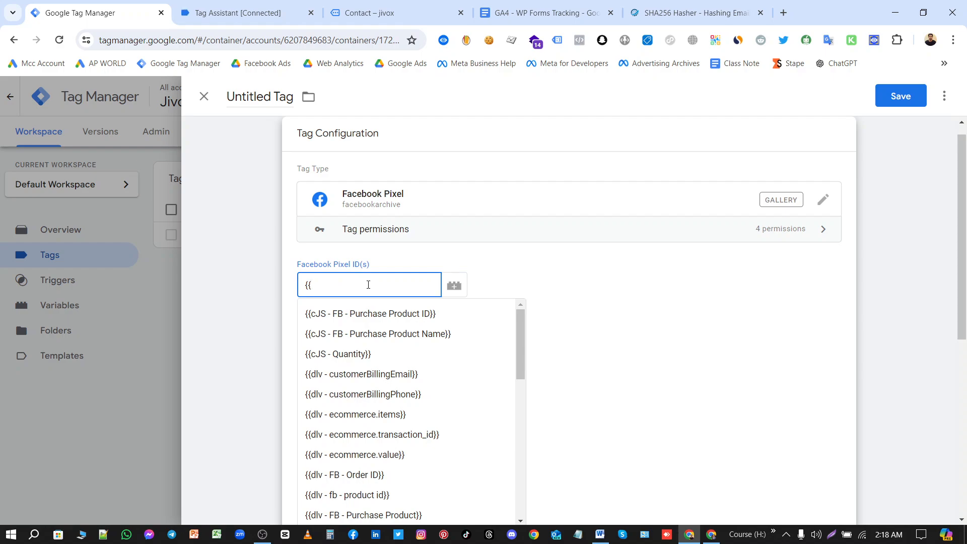
pyautogui.write('pix')
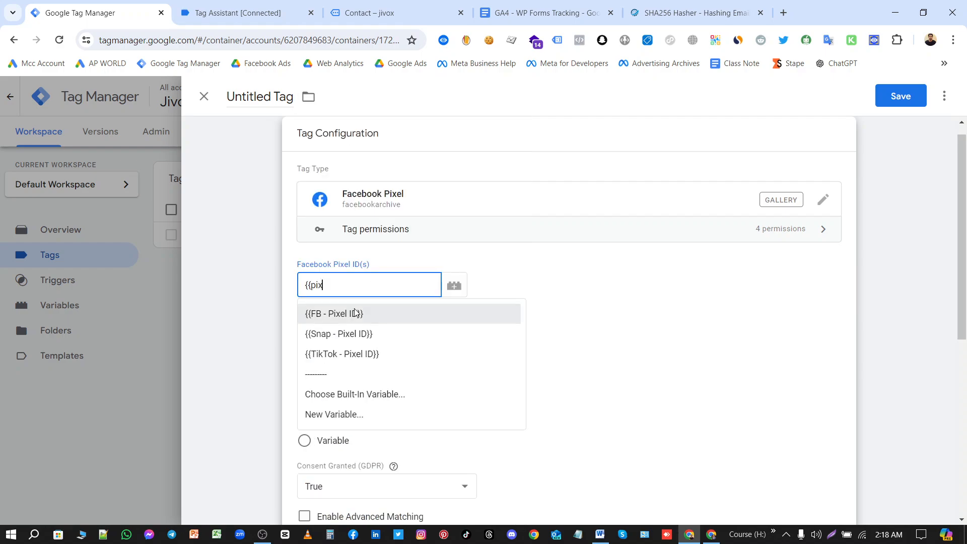
pyautogui.click(352, 314)
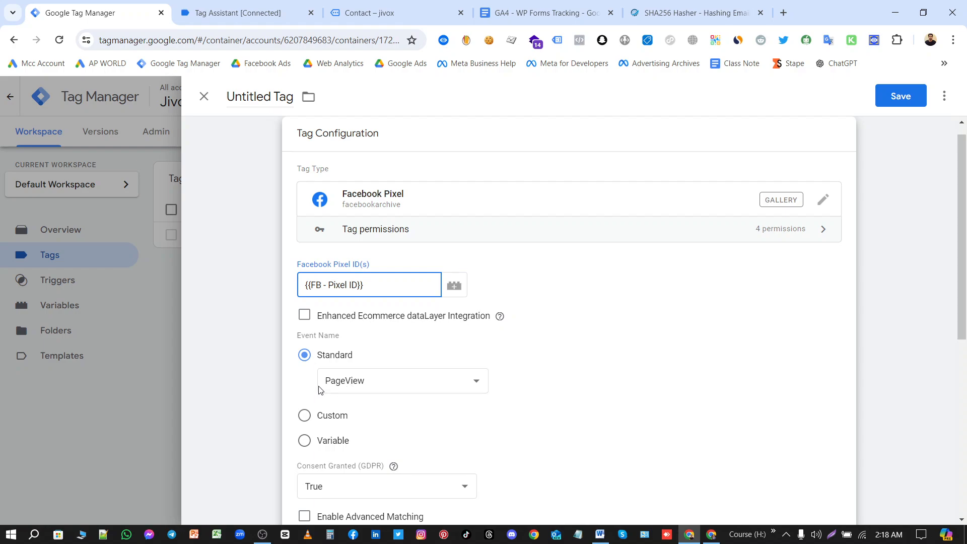
pyautogui.click(391, 383)
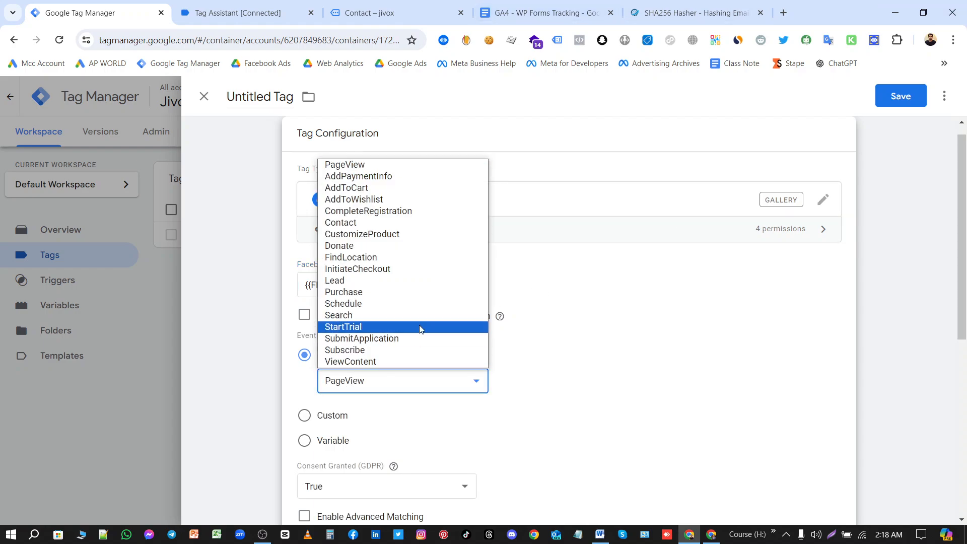
pyautogui.click(403, 285)
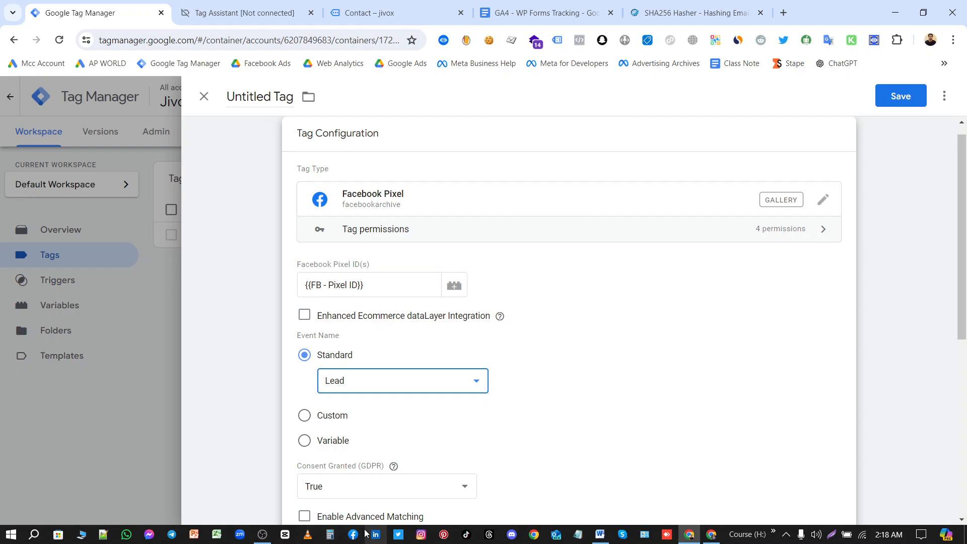
pyautogui.click(262, 535)
pyautogui.click(952, 402)
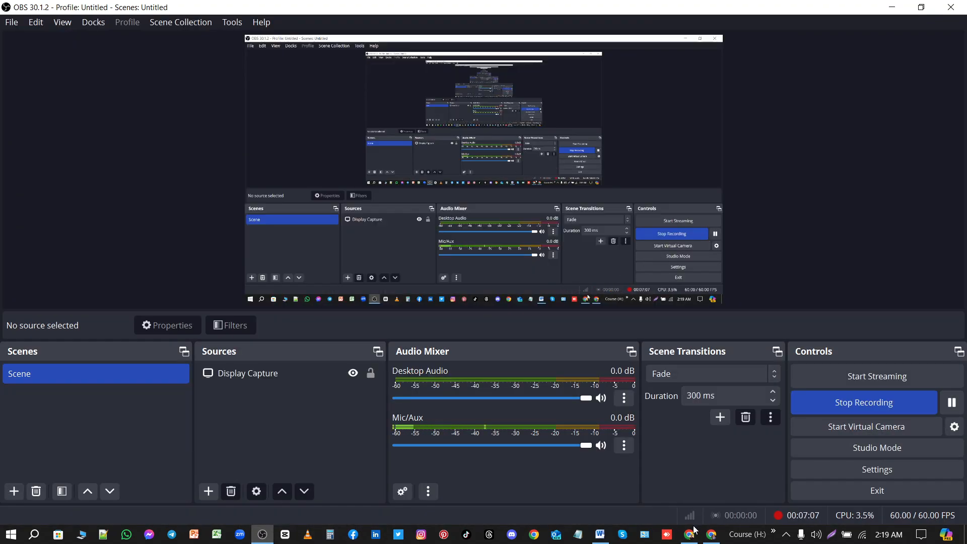
pyautogui.click(690, 534)
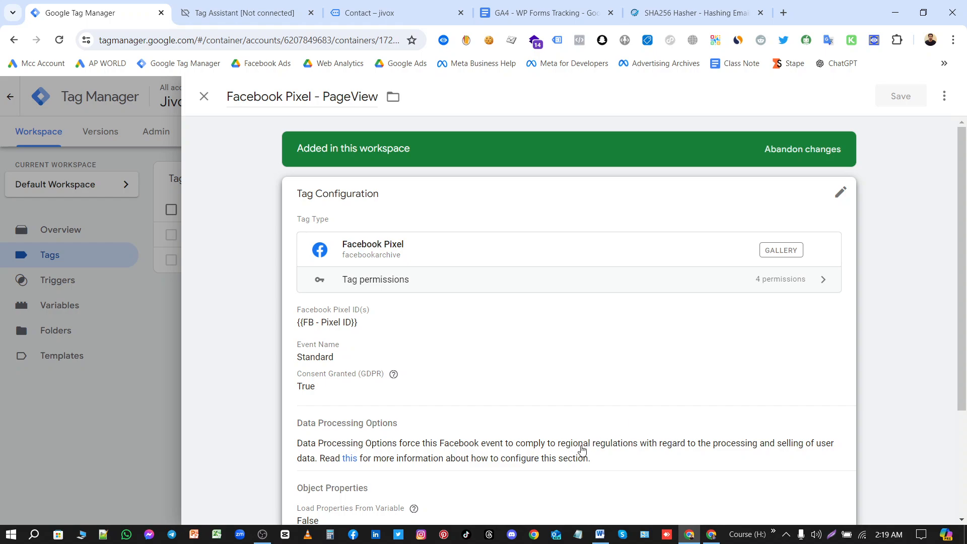
pyautogui.click(262, 535)
# Review the configuration of the Facebook Pixel - PageView tag and close it.
pyautogui.scroll(-3, 582, 420)
pyautogui.scroll(10, 584, 419)
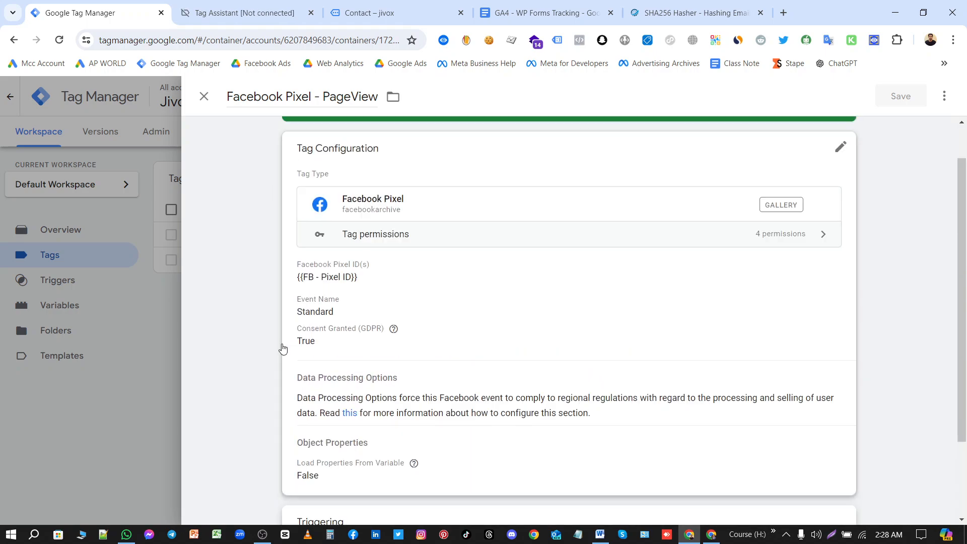
pyautogui.click(203, 97)
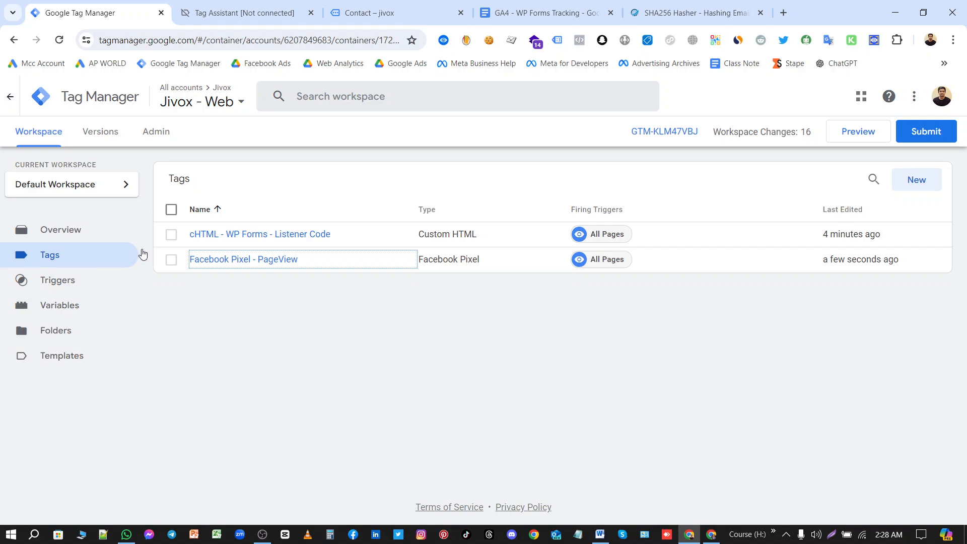
# Create another new tag in the container and choose Facebook Pixel as its tag type.
pyautogui.click(919, 181)
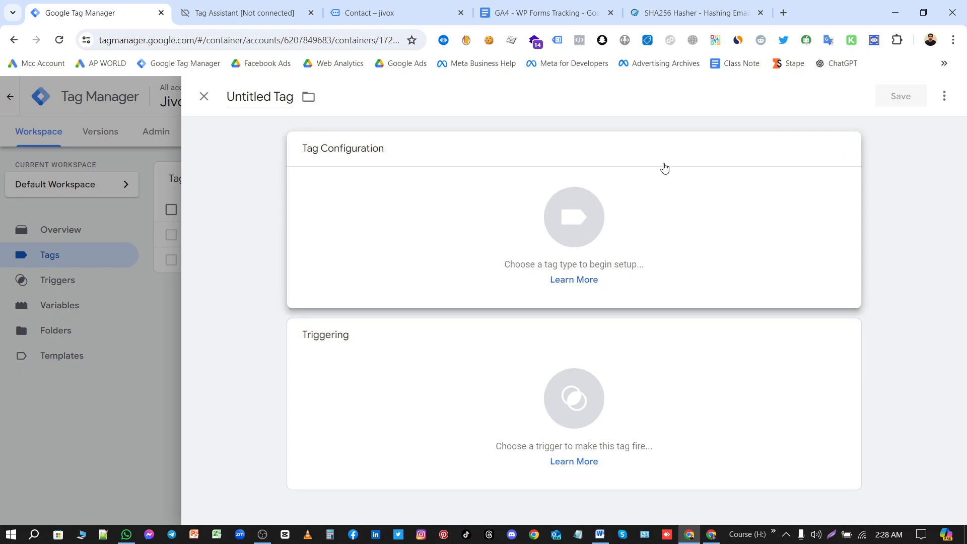
pyautogui.click(664, 174)
pyautogui.scroll(-6, 728, 317)
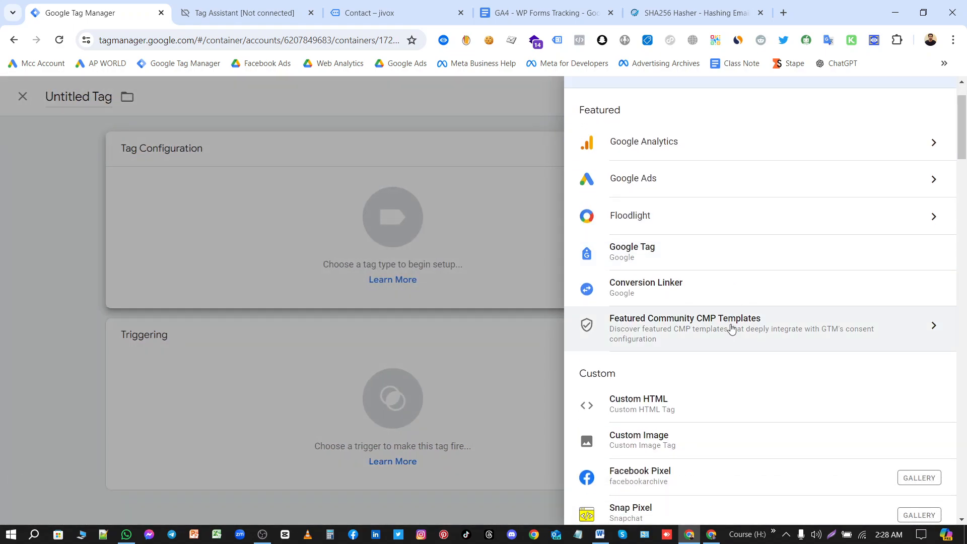
pyautogui.click(707, 286)
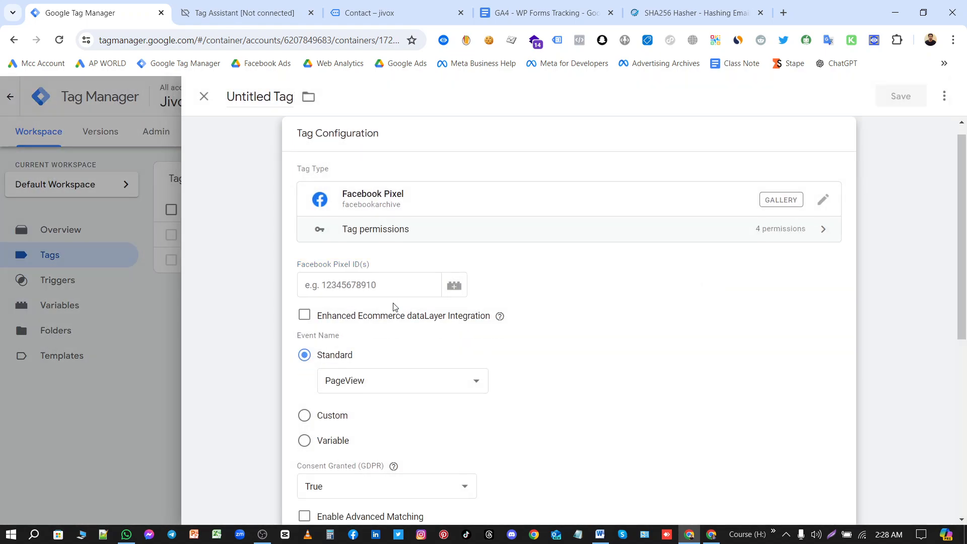
# Set the new tag's pixel ID to the {{FB - Pixel ID}} variable and its standard event to Lead.
pyautogui.click(364, 286)
pyautogui.write('{{')
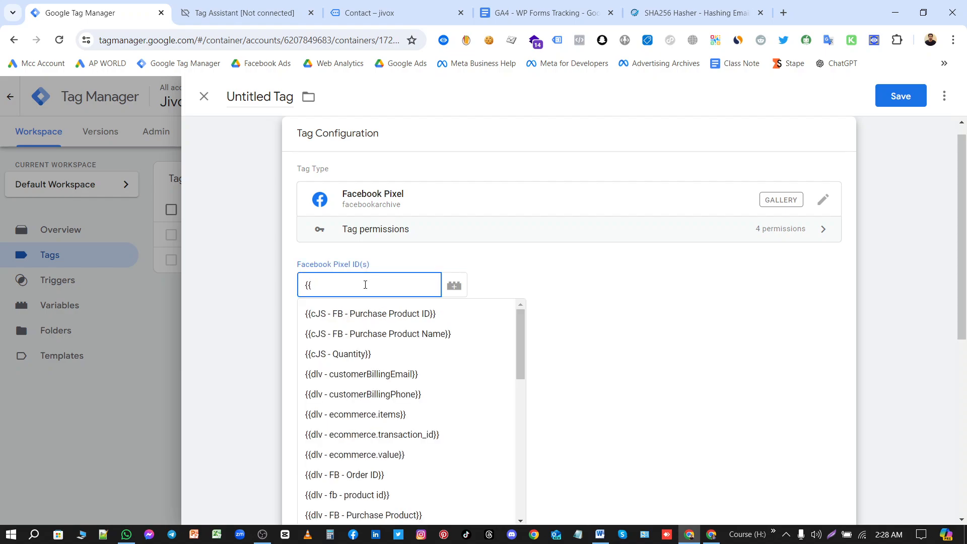
pyautogui.write('pixe')
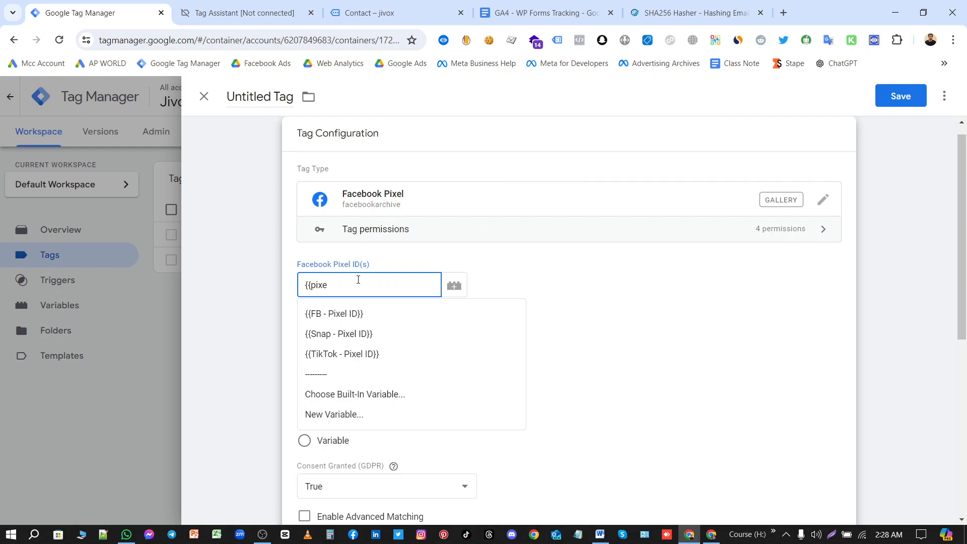
pyautogui.click(357, 314)
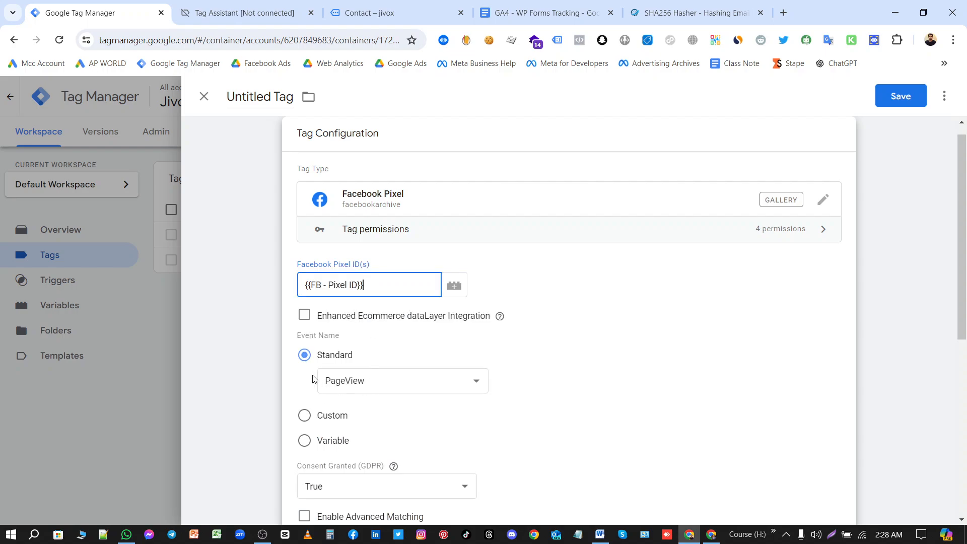
pyautogui.click(363, 380)
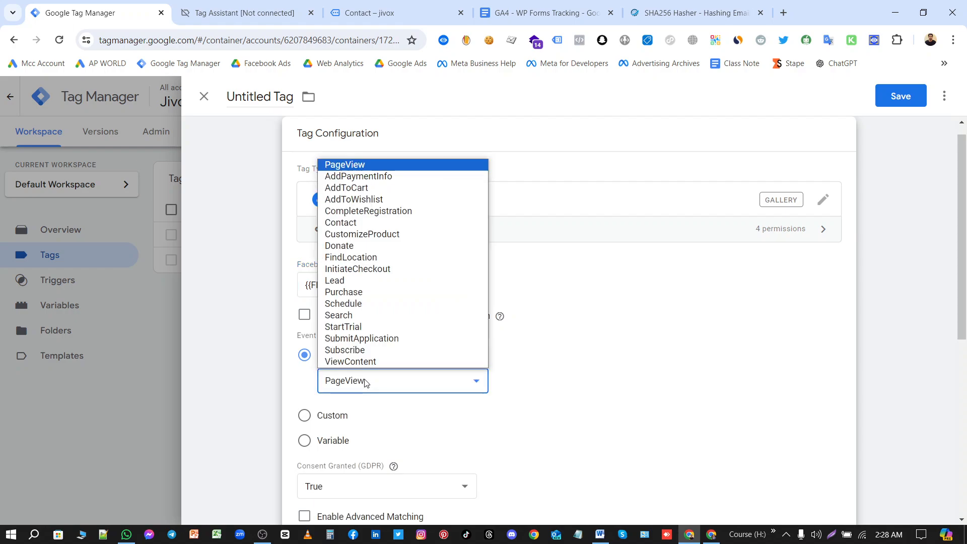
pyautogui.click(373, 285)
# Assign the wpFormSubmit custom event as the Lead tag's firing trigger.
pyautogui.scroll(-7, 404, 367)
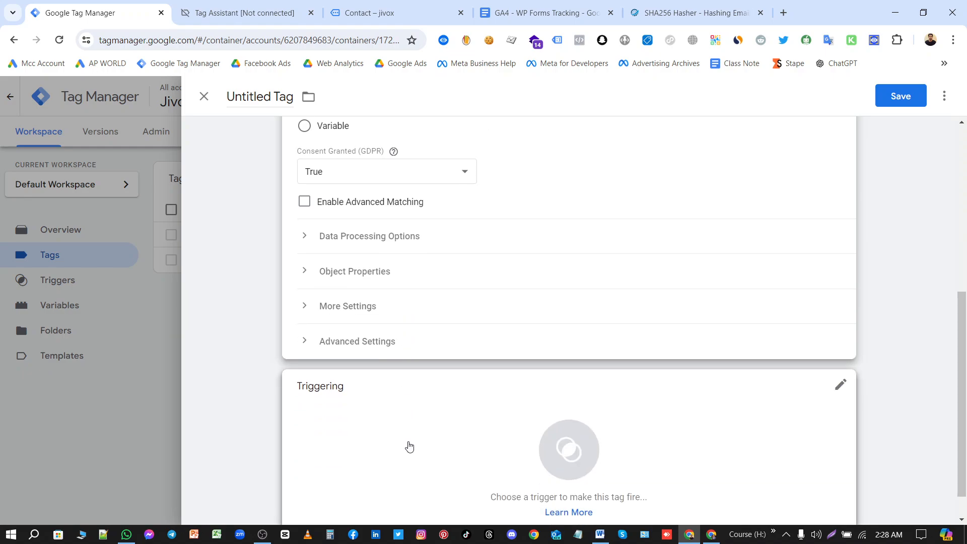
pyautogui.click(400, 434)
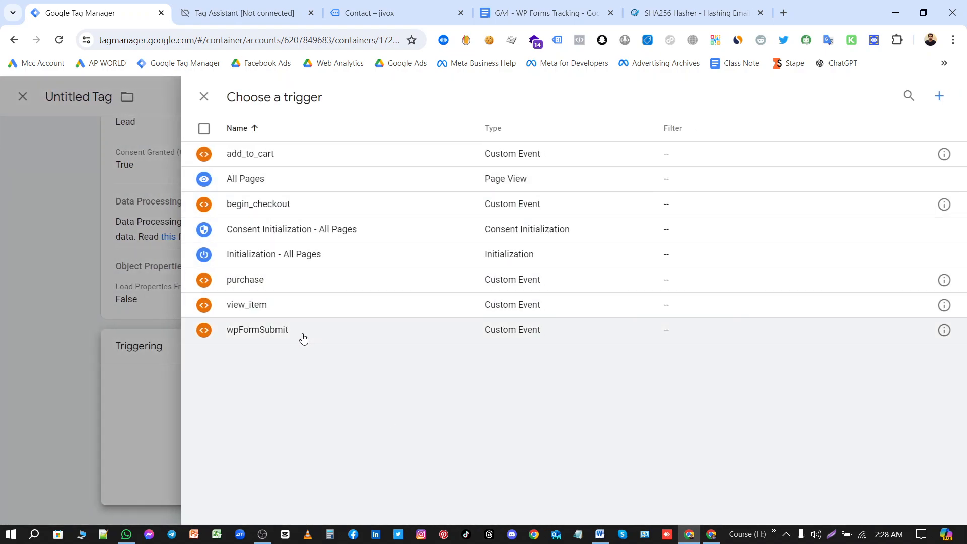
pyautogui.click(282, 340)
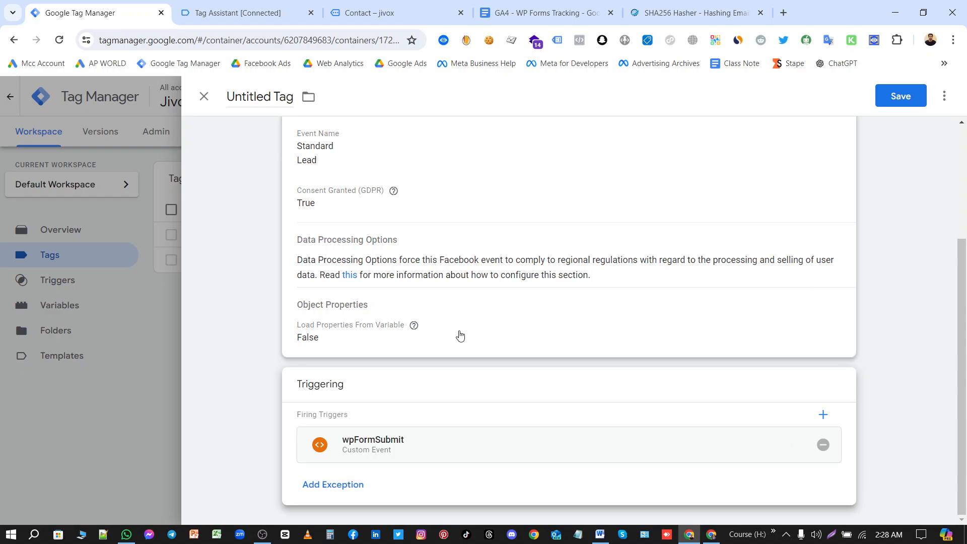
# Save the tag under the name "Facebook Pixel - Lead (wpFormSubmit)".
pyautogui.scroll(3, 461, 335)
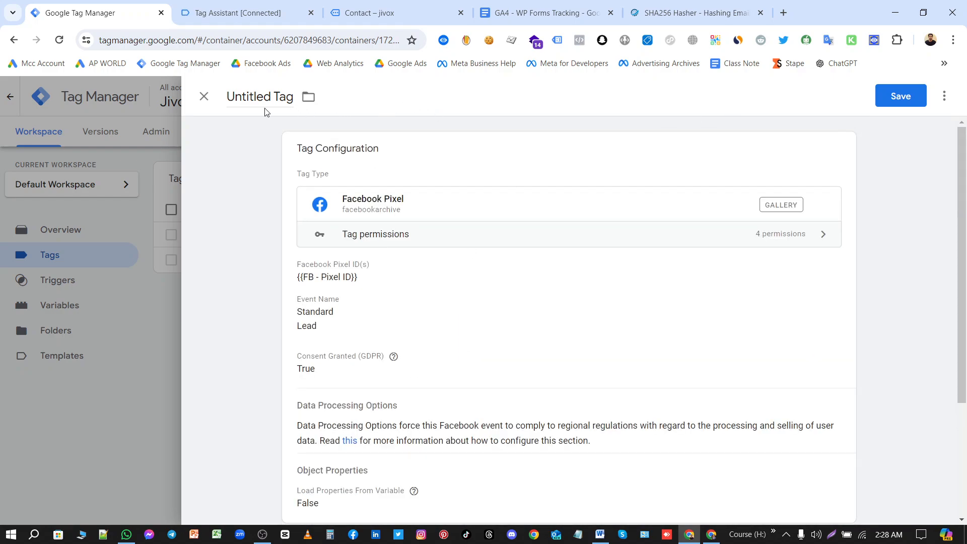
pyautogui.click(902, 100)
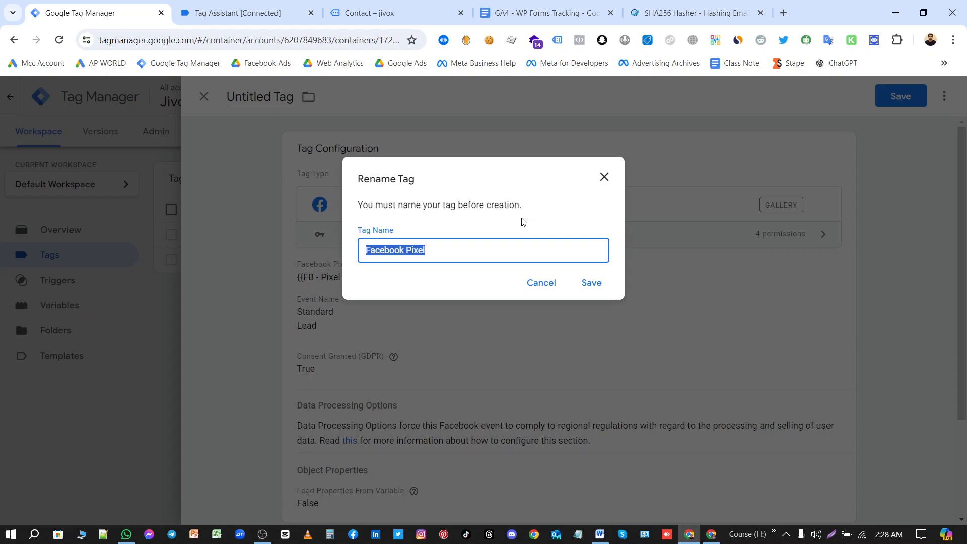
pyautogui.click(475, 250)
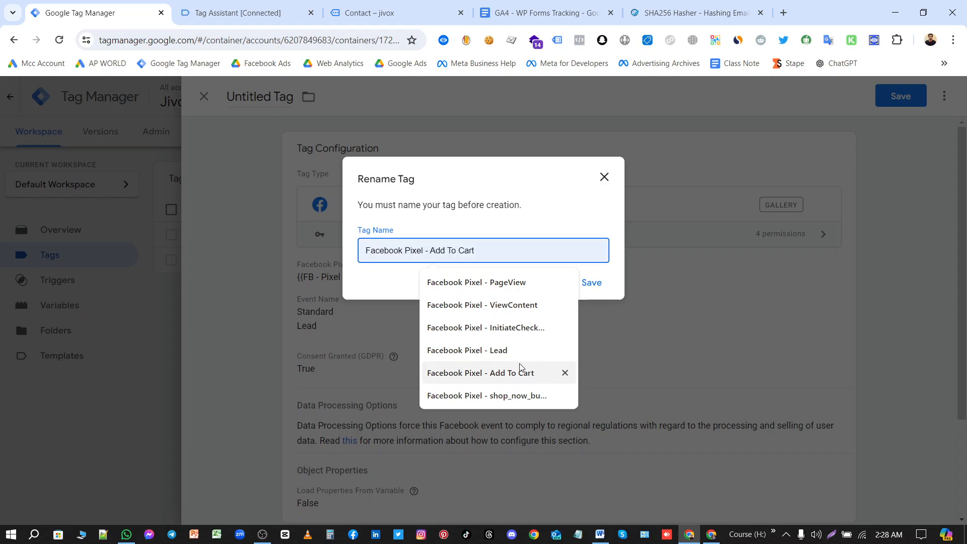
pyautogui.click(491, 350)
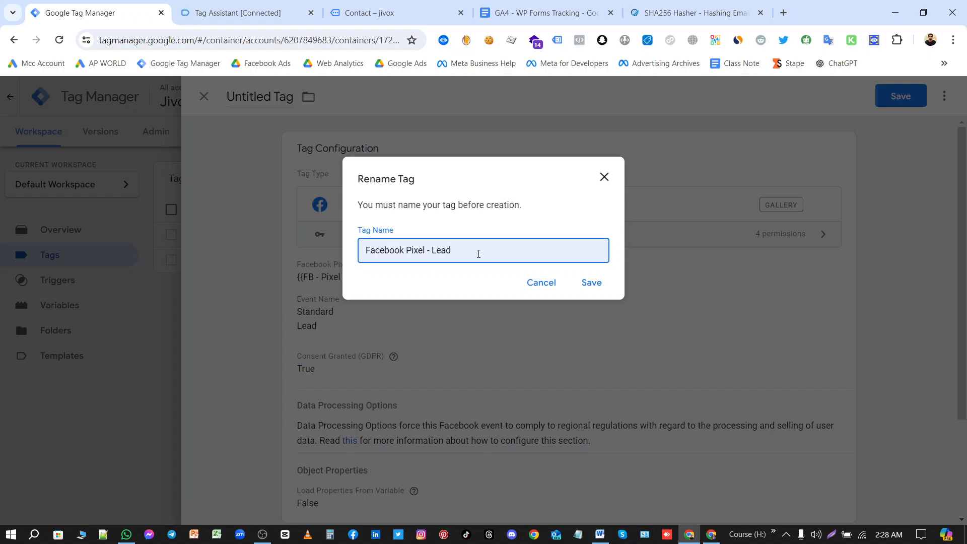
pyautogui.write('(')
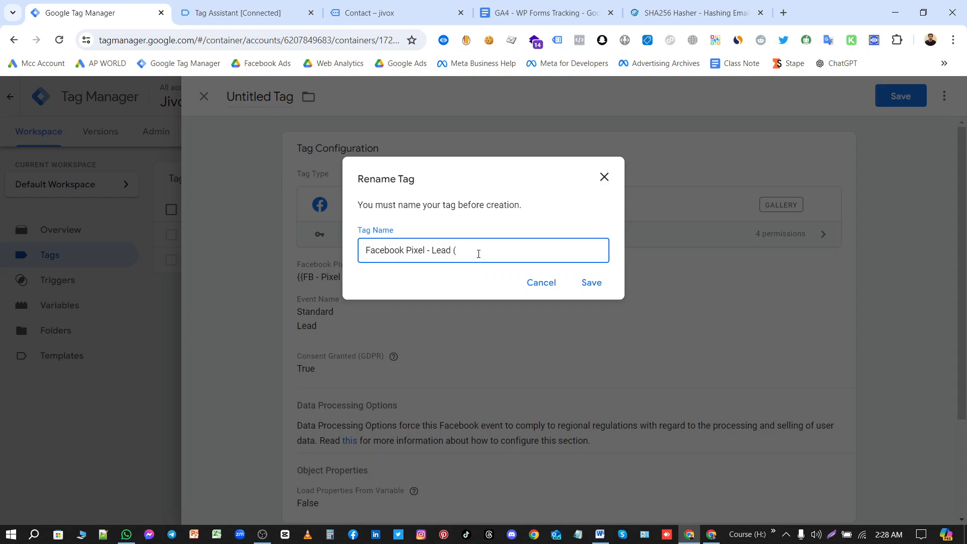
pyautogui.write('wpFormSubmit')
pyautogui.write(')')
pyautogui.click(585, 282)
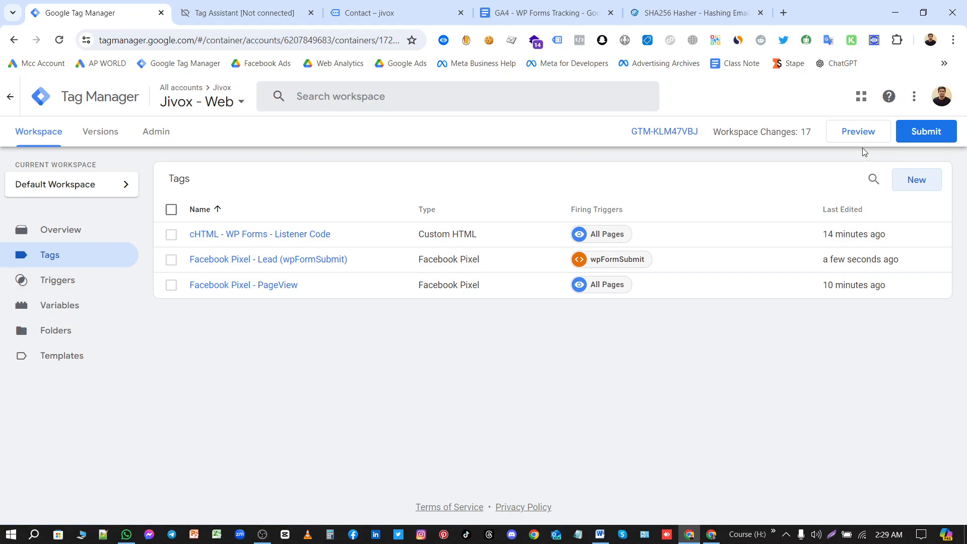
# Start a preview of the container and connect Tag Assistant to the dev-jivox.pantheonsite.io home page.
pyautogui.click(860, 132)
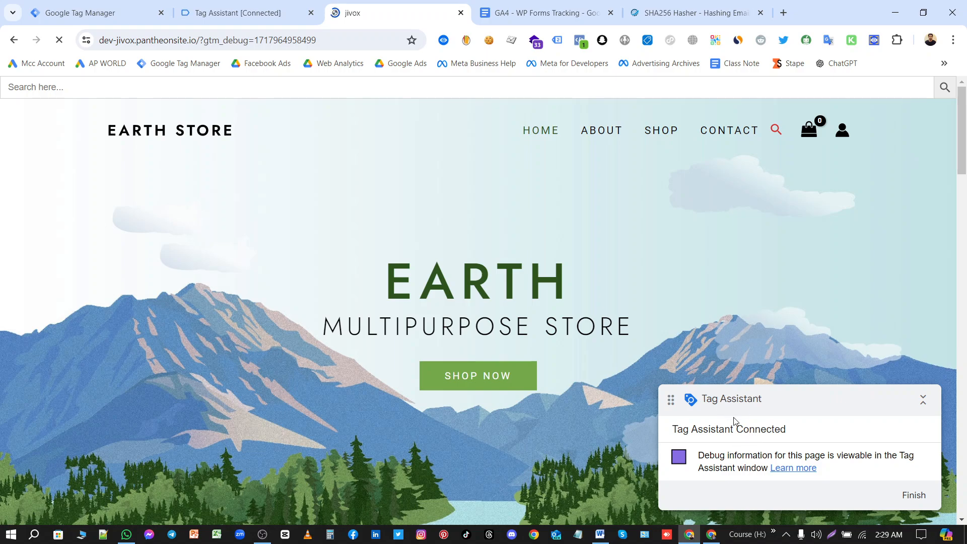
pyautogui.scroll(-5, 745, 330)
pyautogui.scroll(5, 745, 331)
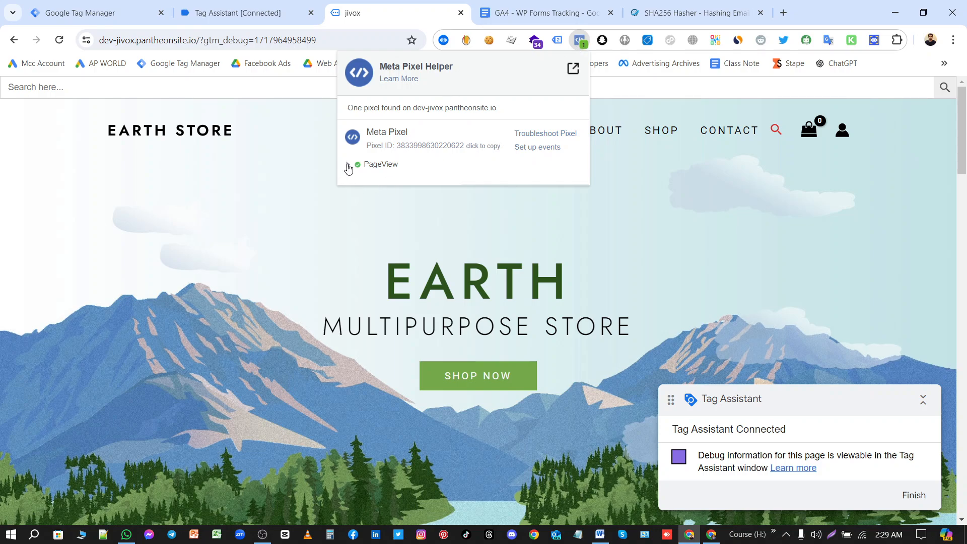
# Inspect the PageView event's details in Meta Pixel Helper on the store's home page.
pyautogui.click(348, 165)
pyautogui.click(348, 166)
pyautogui.click(658, 188)
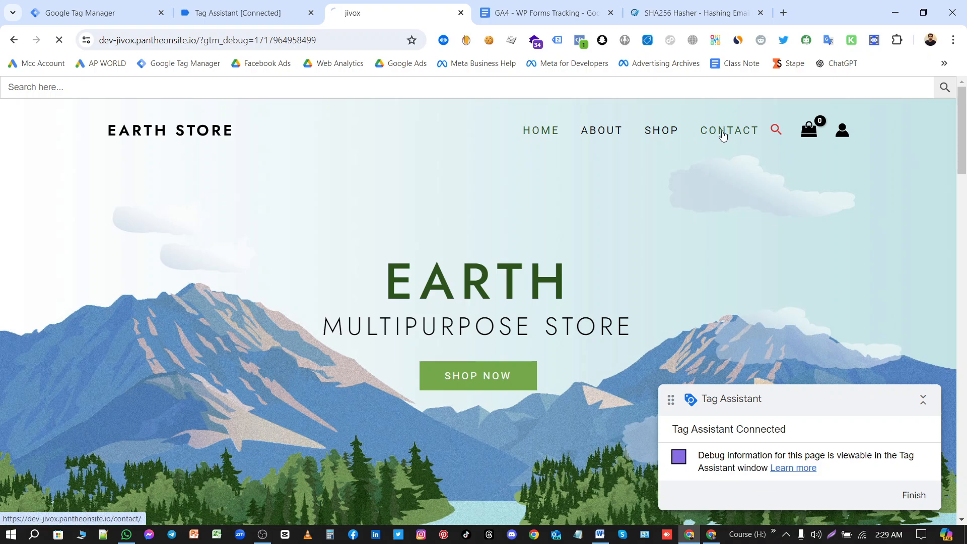
# Submit the store's Contact page form with the full name, phone number and email filled in and the message "Test".
pyautogui.click(723, 131)
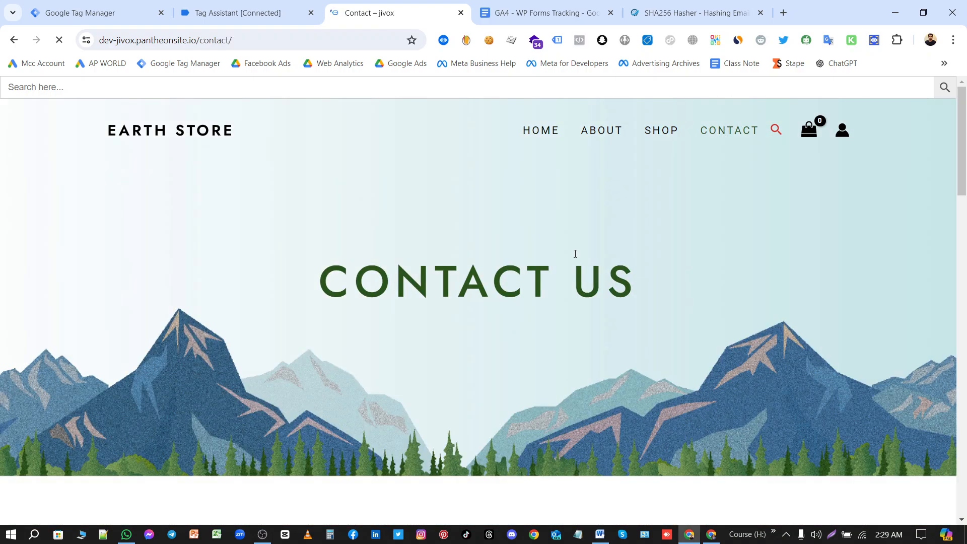
pyautogui.scroll(-10, 589, 252)
pyautogui.scroll(4, 572, 261)
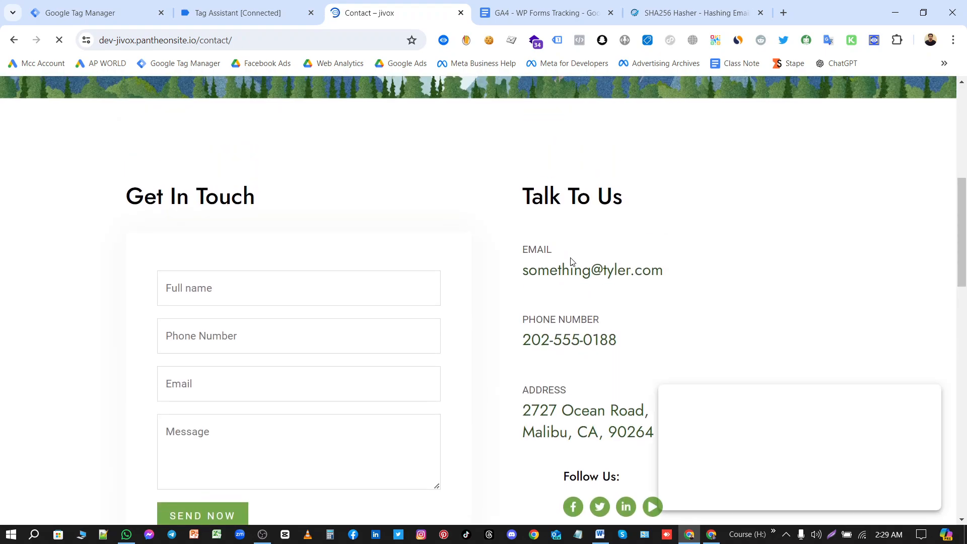
pyautogui.scroll(-4, 101, 257)
pyautogui.click(287, 107)
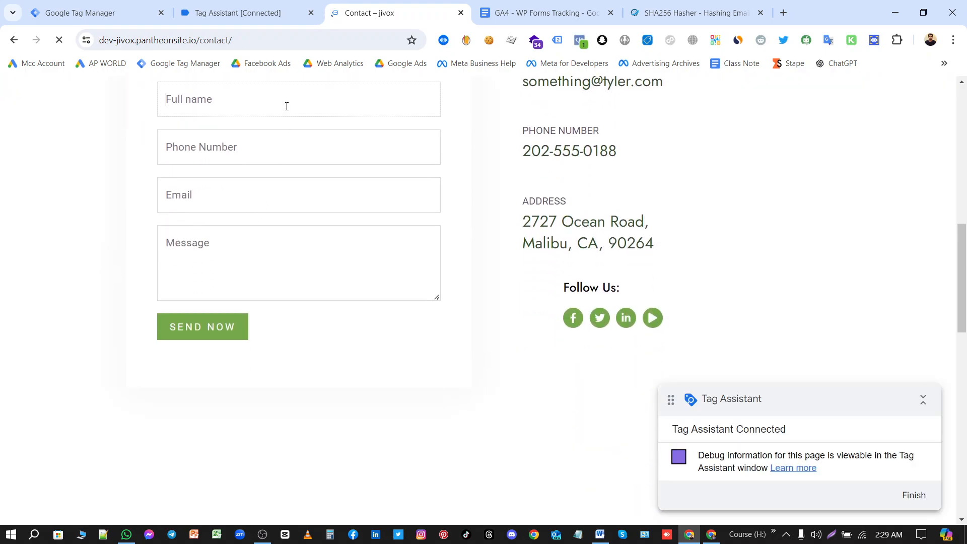
pyautogui.click(279, 144)
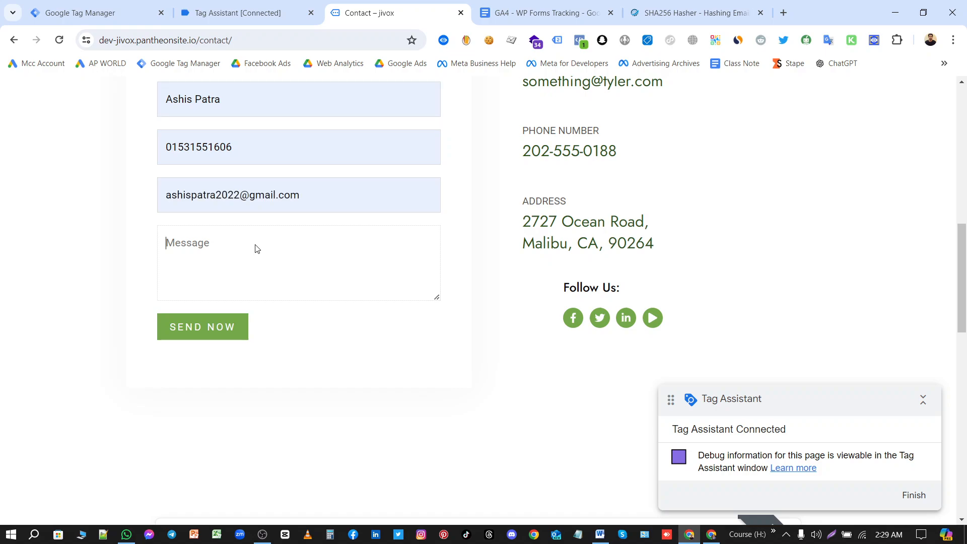
pyautogui.click(265, 257)
pyautogui.write('Test')
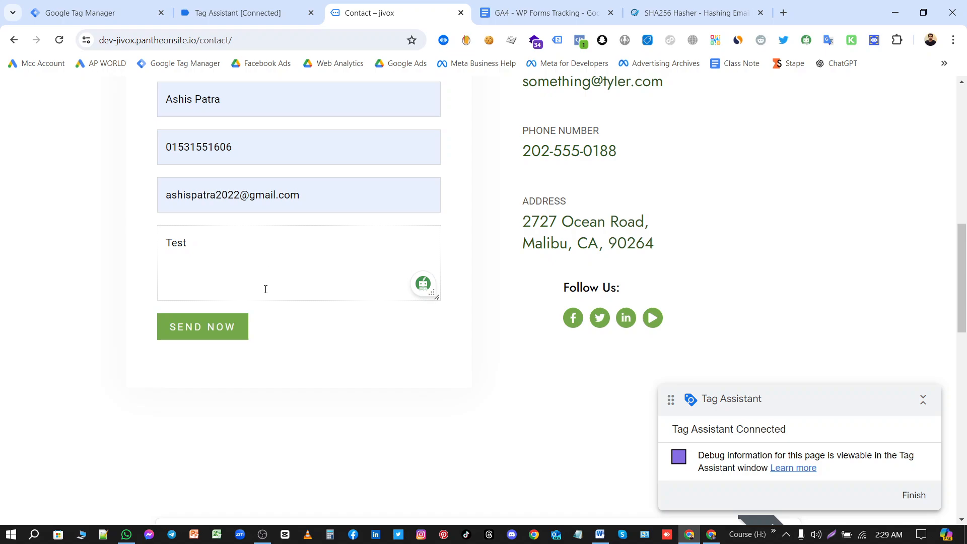
pyautogui.click(197, 329)
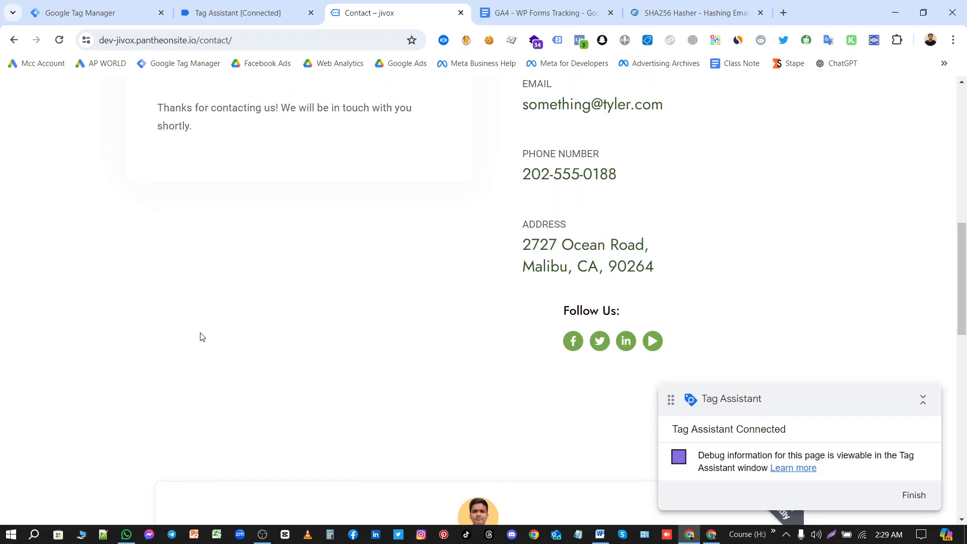
# Inspect the Lead event in Meta Pixel Helper and the tags fired on the wpFormSubmit event in Tag Assistant.
pyautogui.click(581, 41)
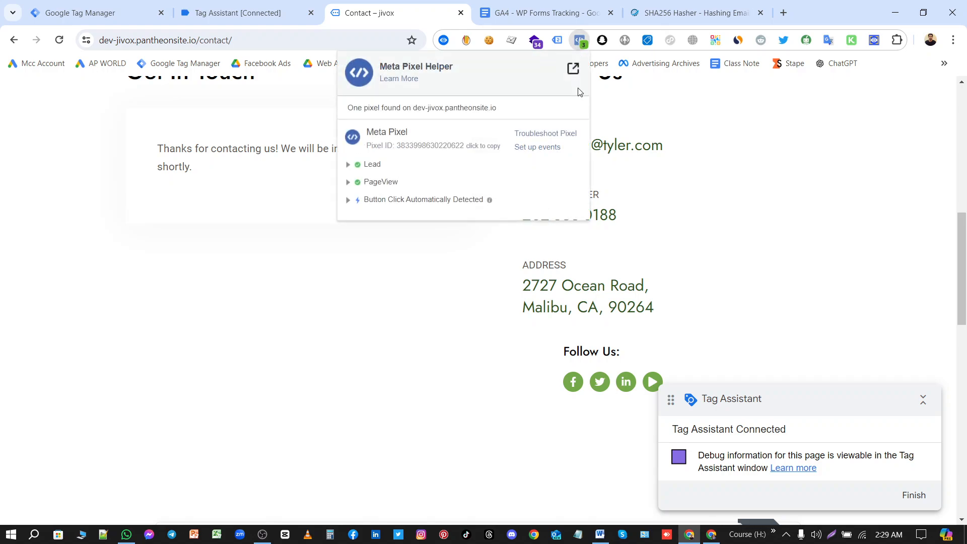
pyautogui.click(347, 165)
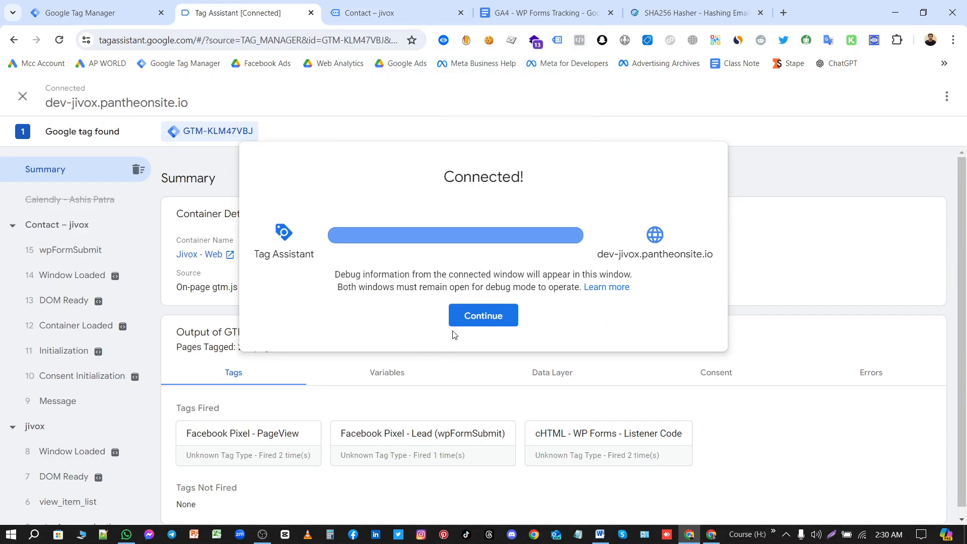
pyautogui.click(478, 316)
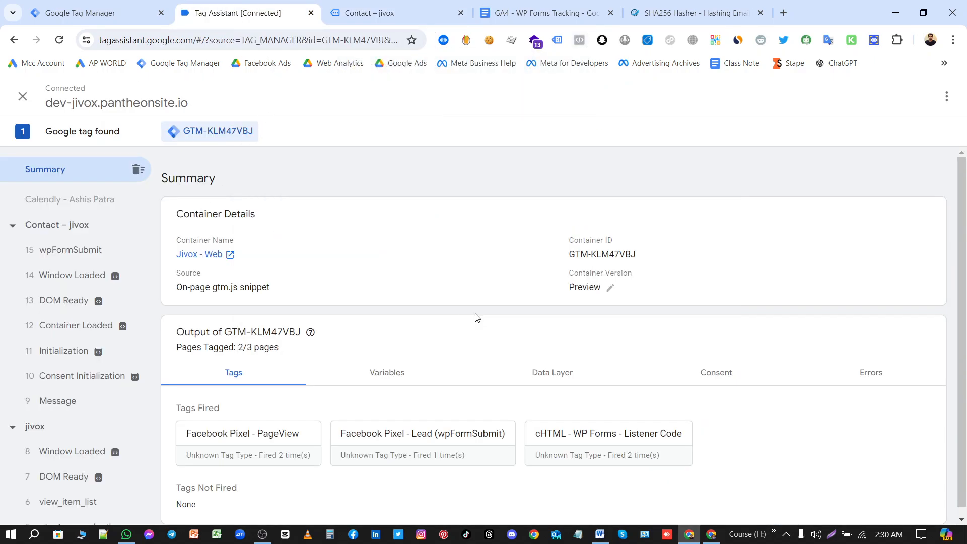
pyautogui.click(71, 252)
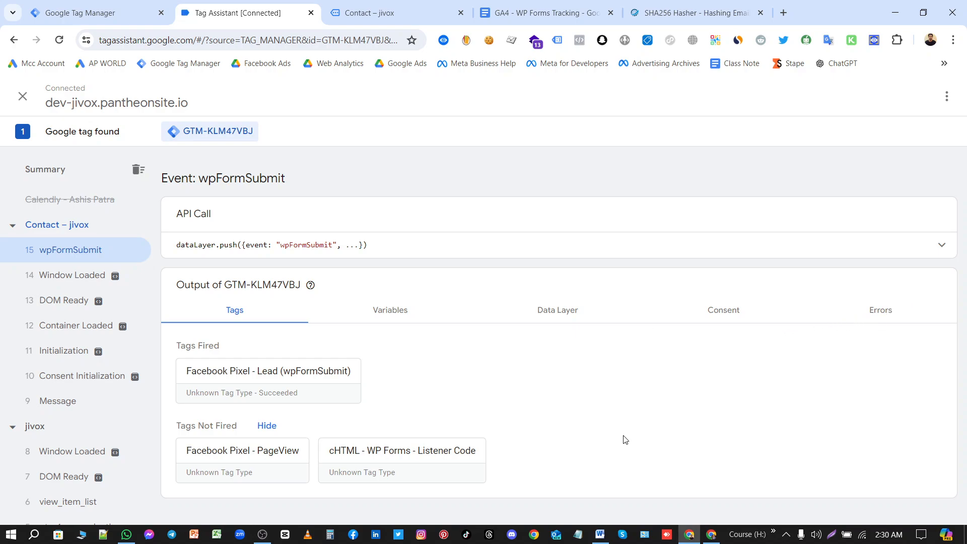
# Switch to Meta Events Manager, reload the Jivox - WP test events and examine the Lead event's details and advanced matching parameters.
pyautogui.click(712, 535)
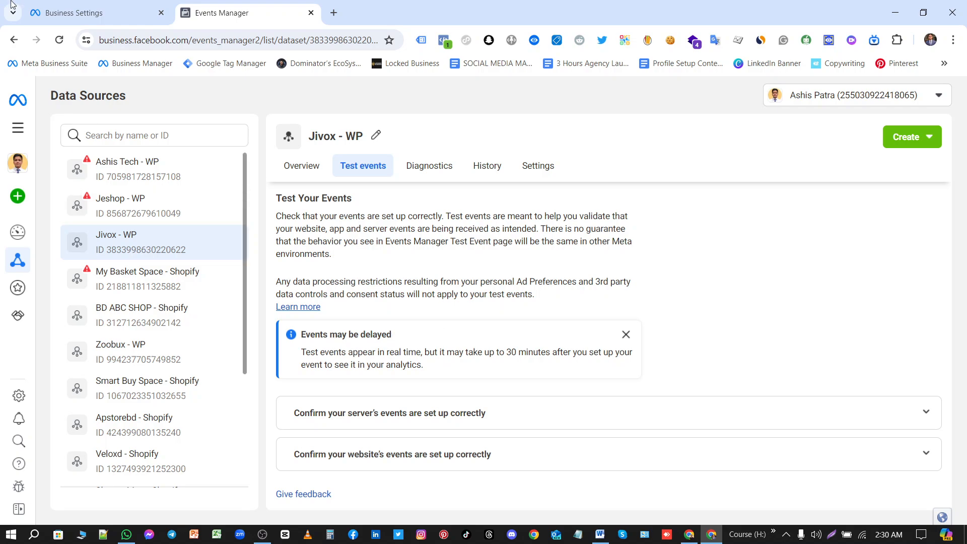
pyautogui.click(61, 42)
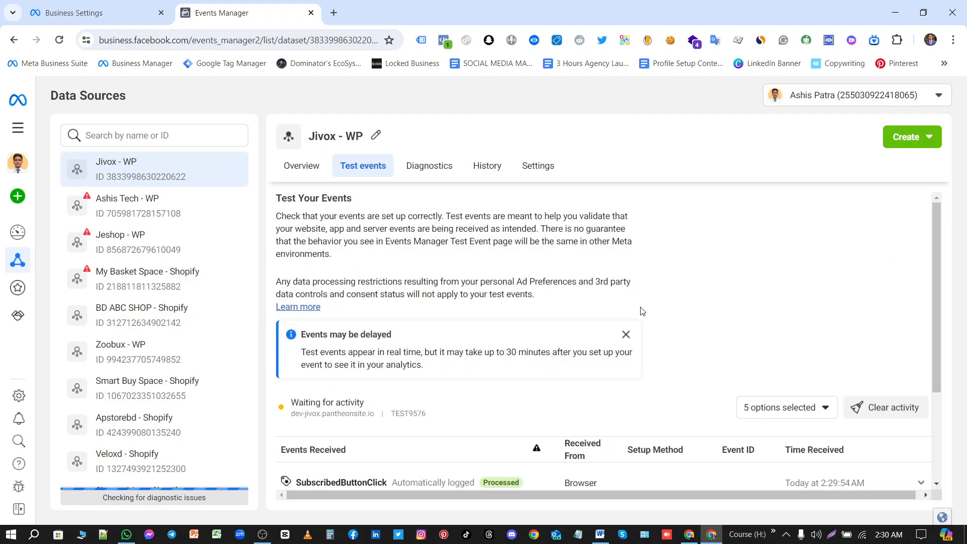
pyautogui.scroll(-3, 636, 314)
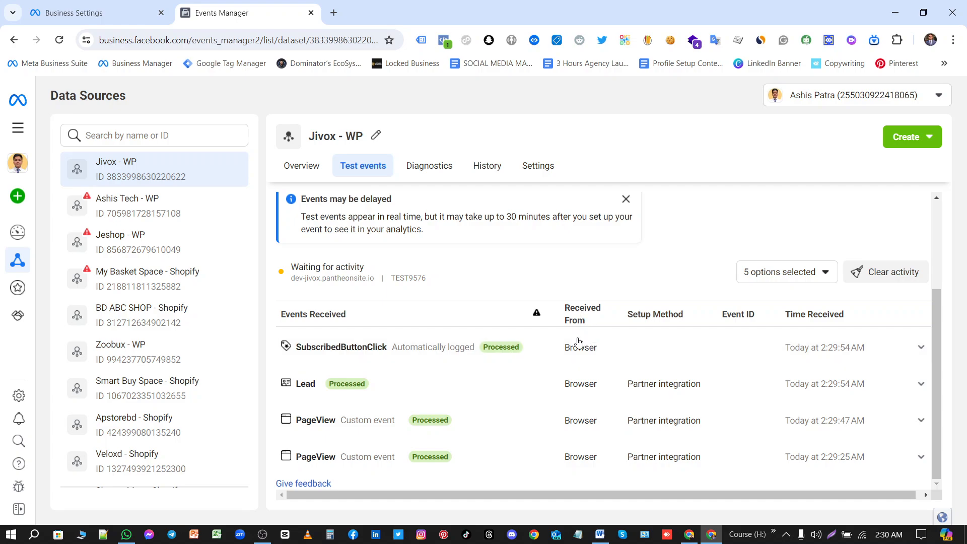
pyautogui.click(305, 384)
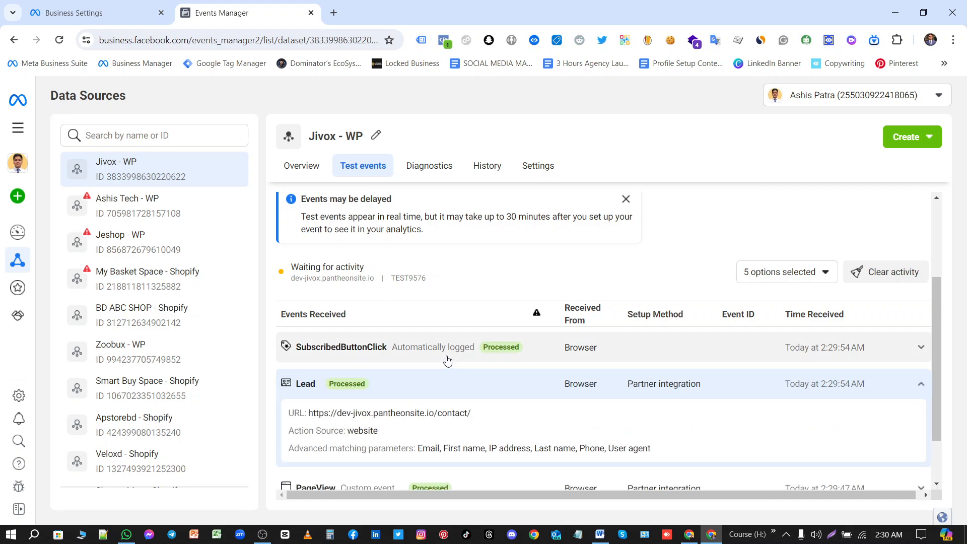
pyautogui.scroll(-1, 447, 361)
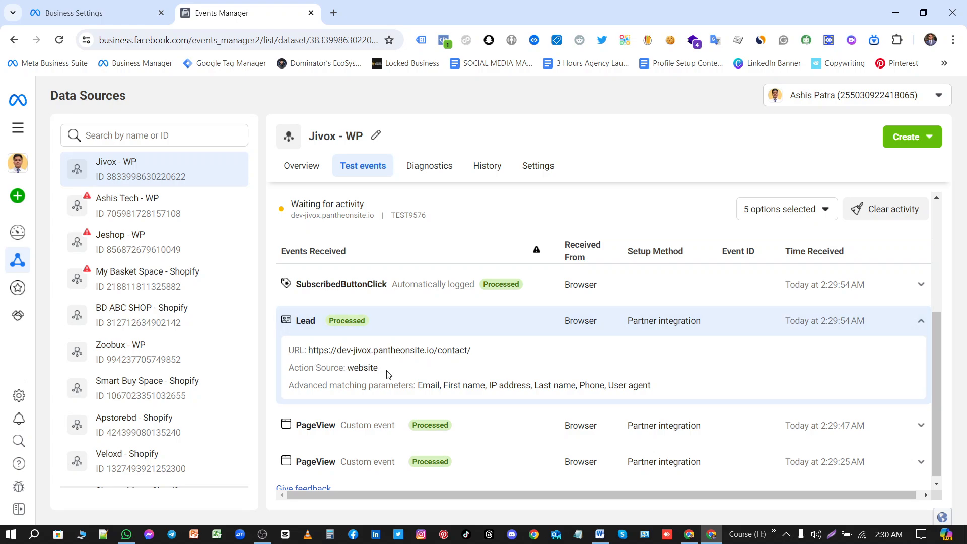
pyautogui.click(389, 327)
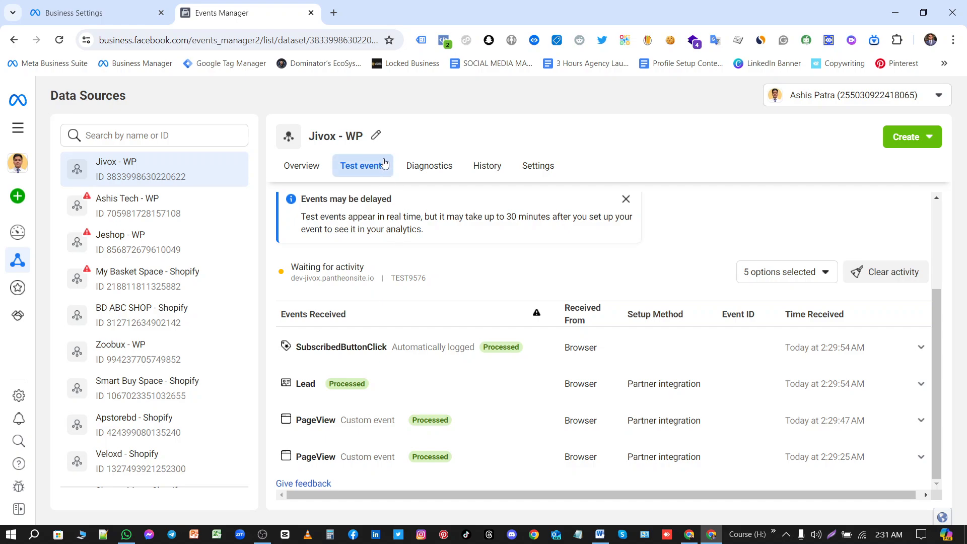
# Switch back from Events Manager to the store's Contact page in the debugging browser window.
pyautogui.click(689, 534)
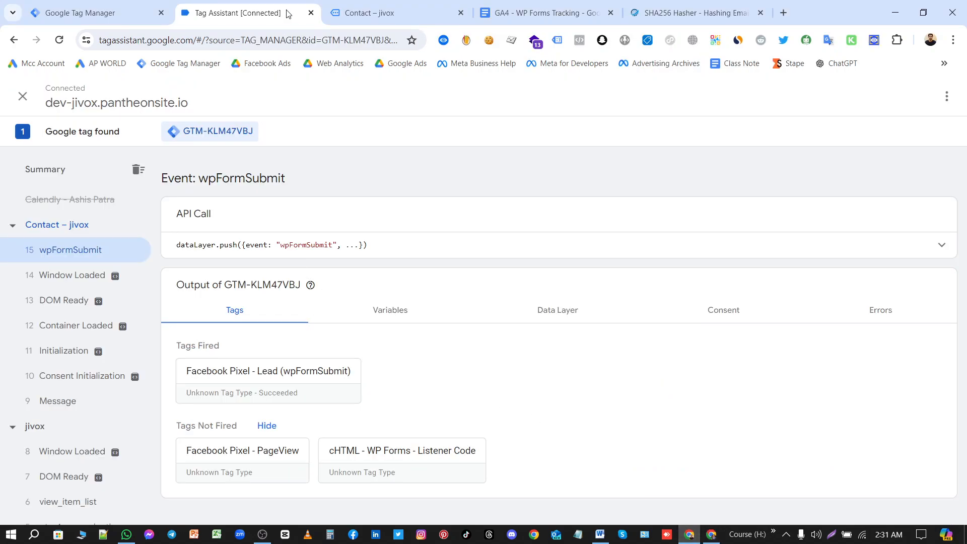
pyautogui.moveTo(403, 16)
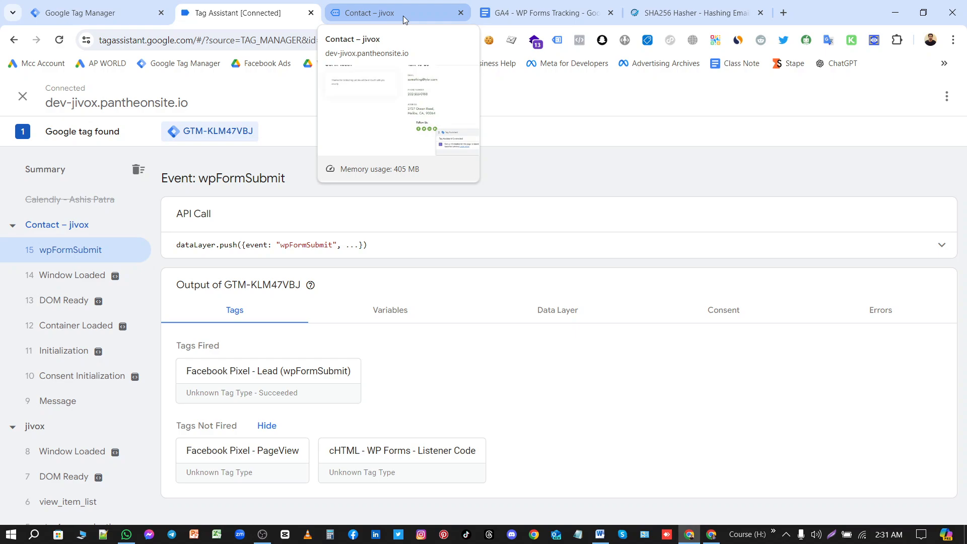
pyautogui.click(403, 16)
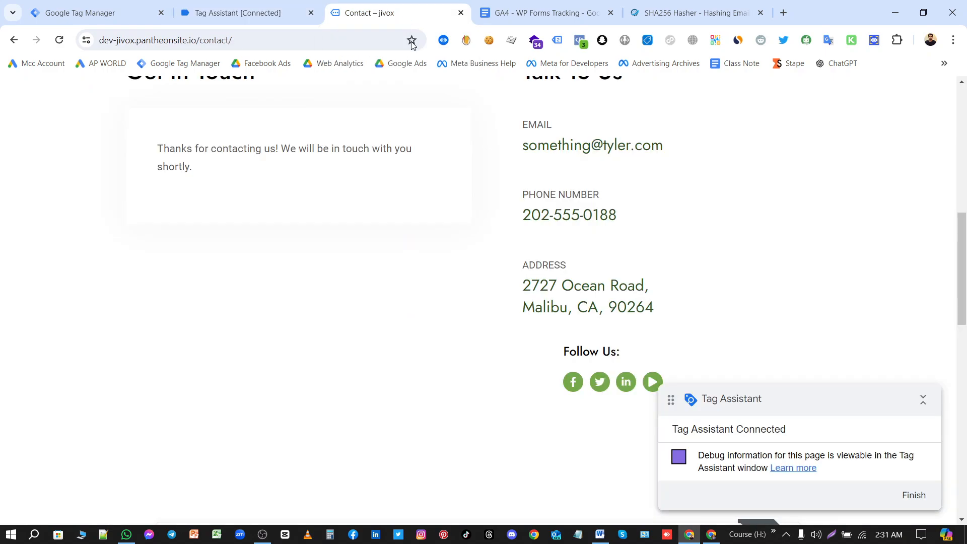